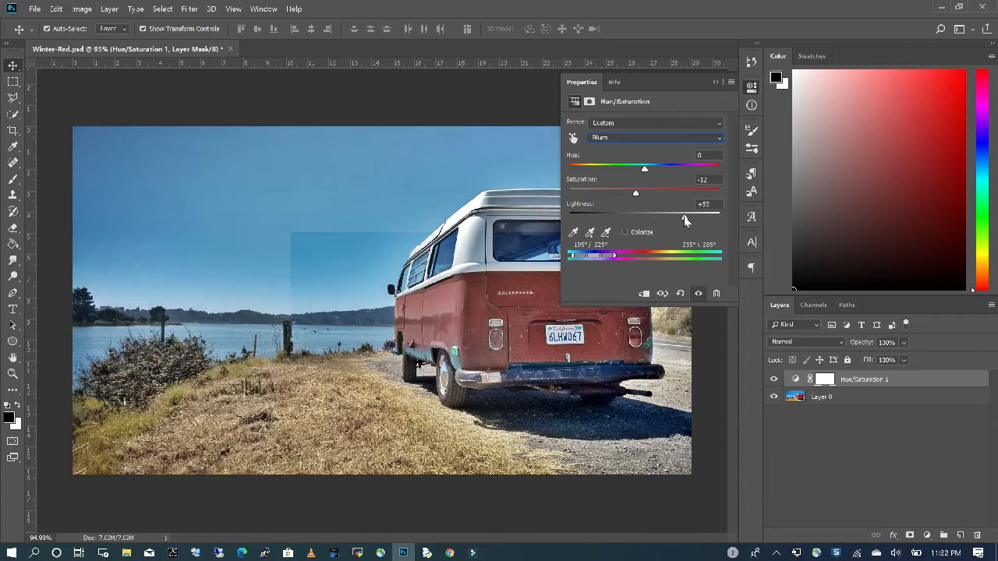
In the Hue/Saturation adjustment, raise the Magentas saturation to about +14 and close the adjustment's properties
click(648, 139)
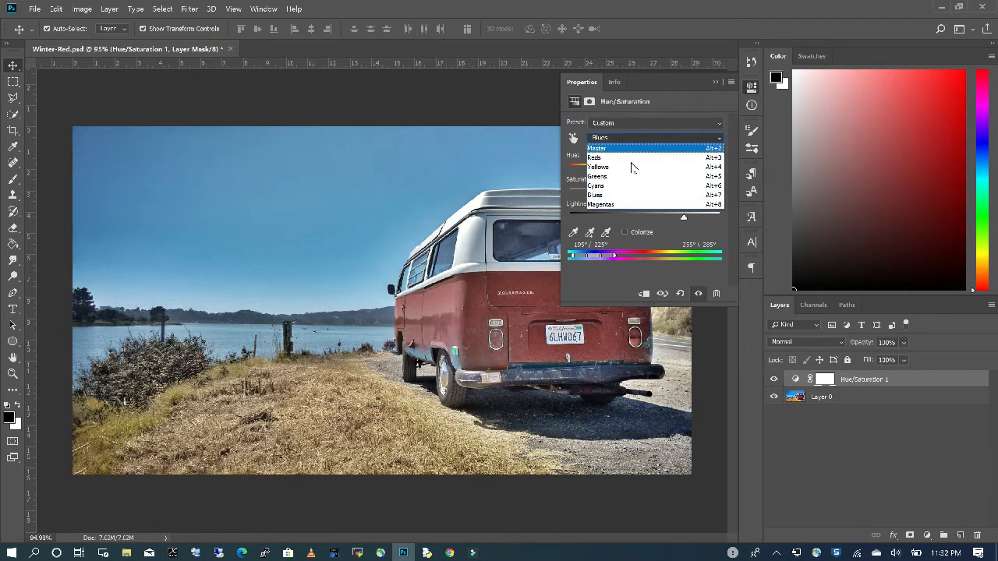
click(650, 194)
drag(651, 194, 658, 192)
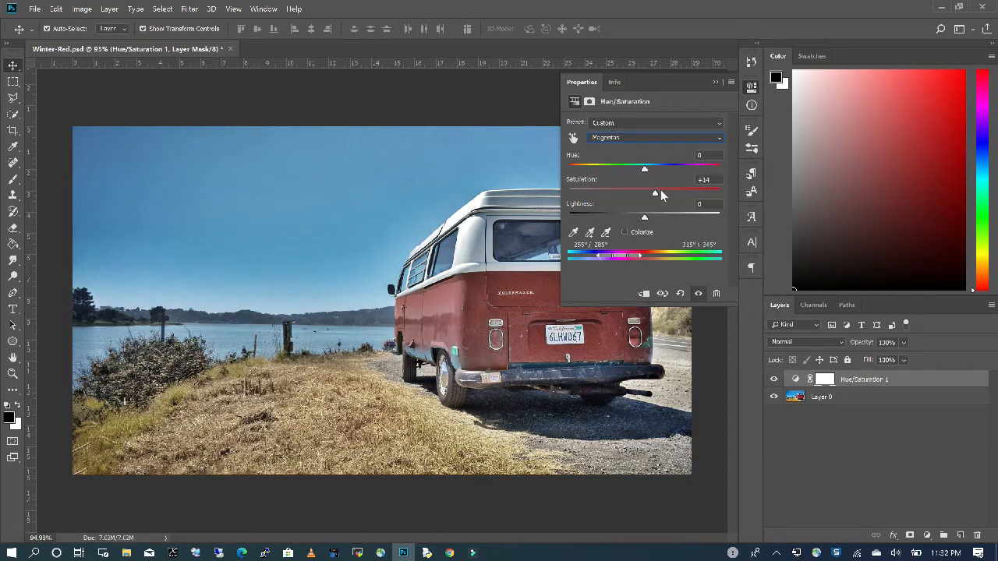
click(715, 81)
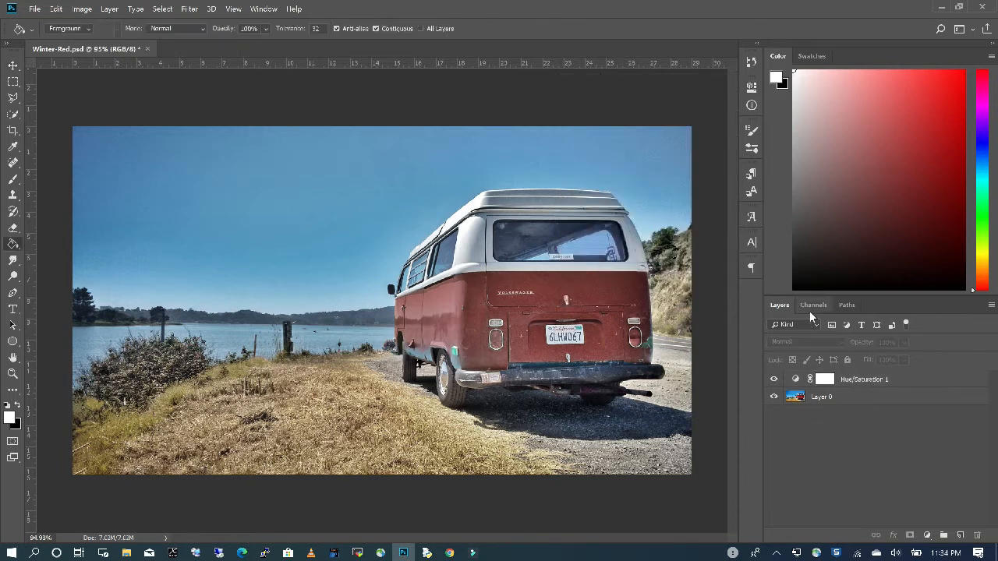
Load the Green channel's bright areas as a selection
click(817, 305)
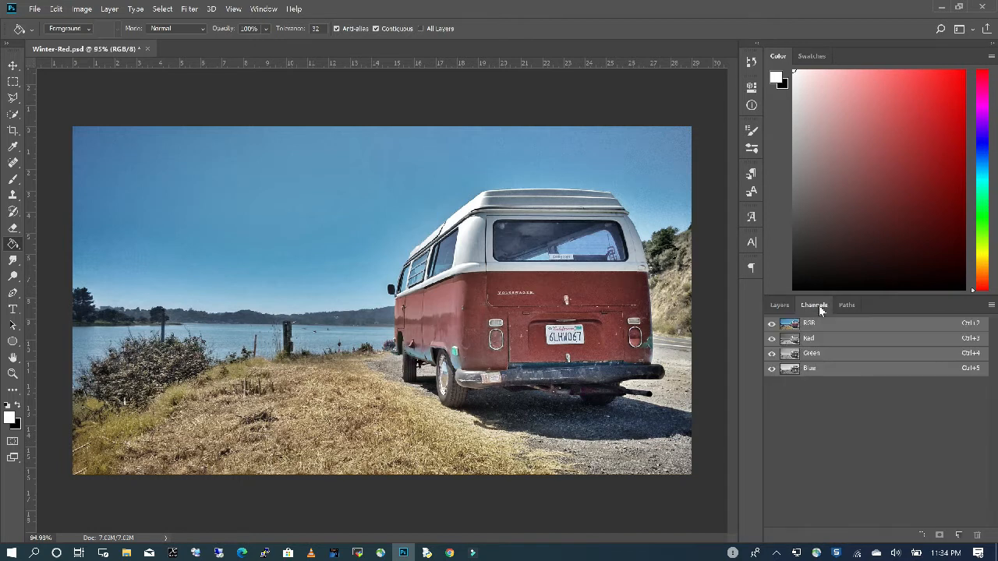
click(825, 356)
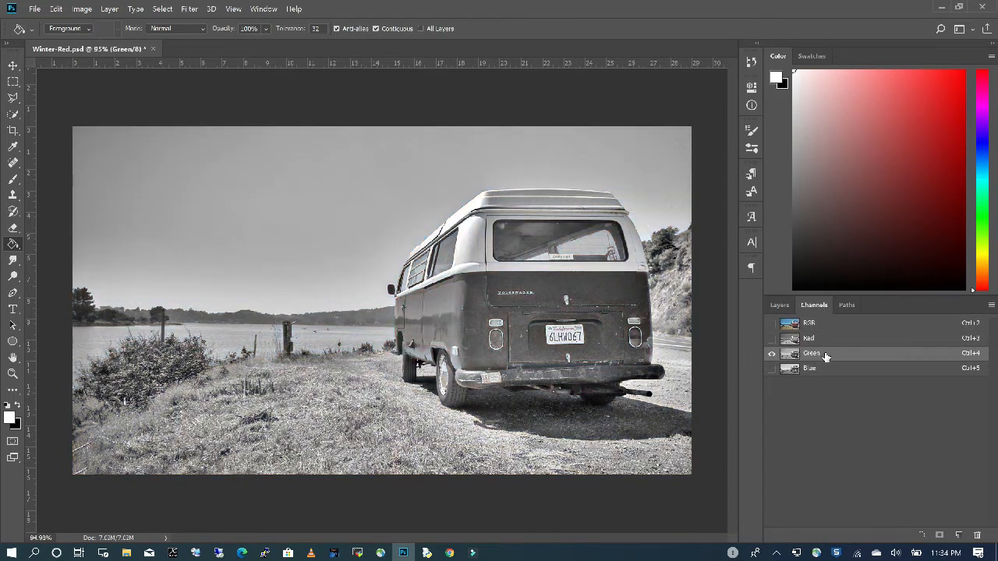
click(922, 536)
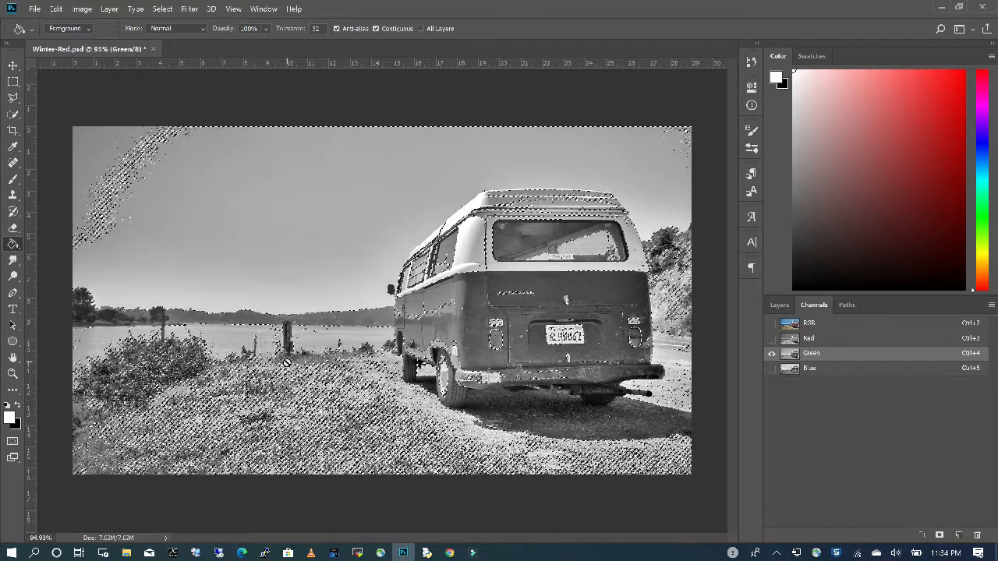
Create a new layer above the Hue/Saturation adjustment and fill the selection with white twice
click(781, 304)
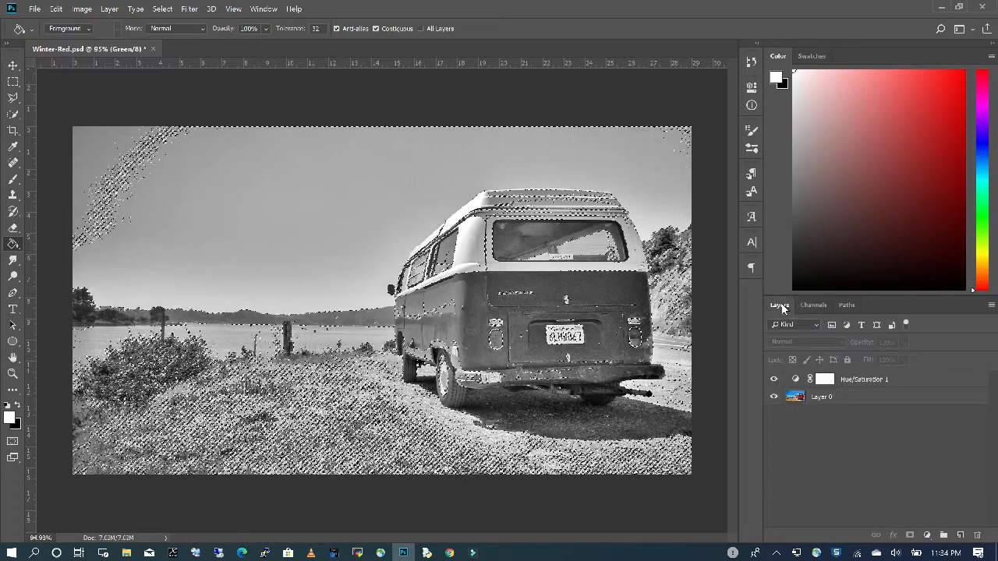
click(960, 536)
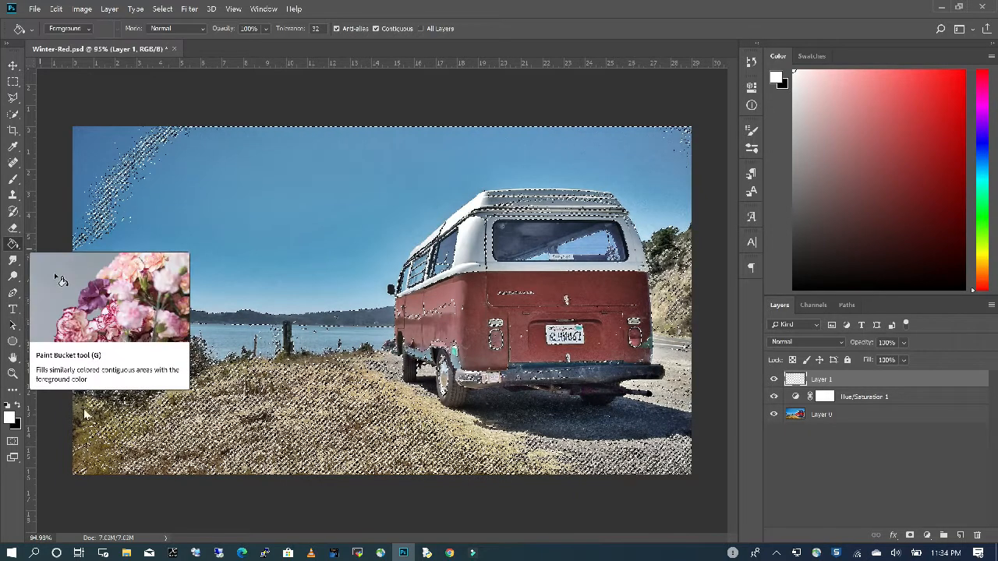
click(263, 334)
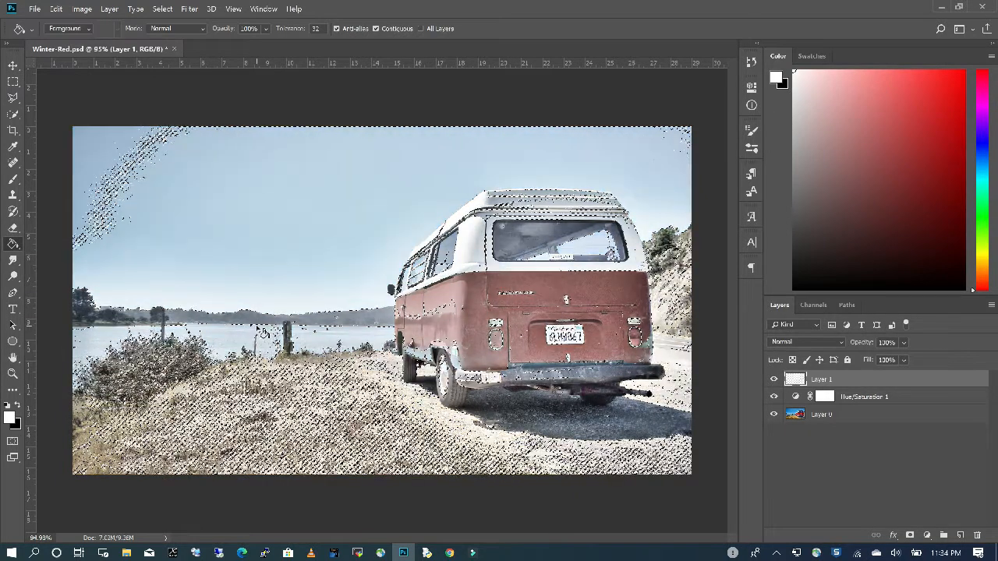
click(263, 333)
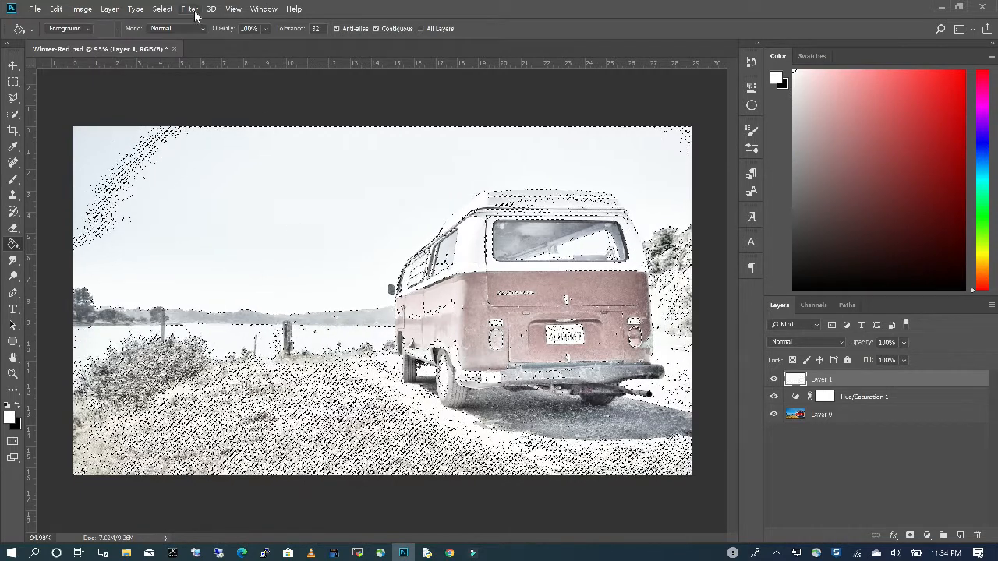
Deselect the channel selection and switch to the Move tool
click(163, 11)
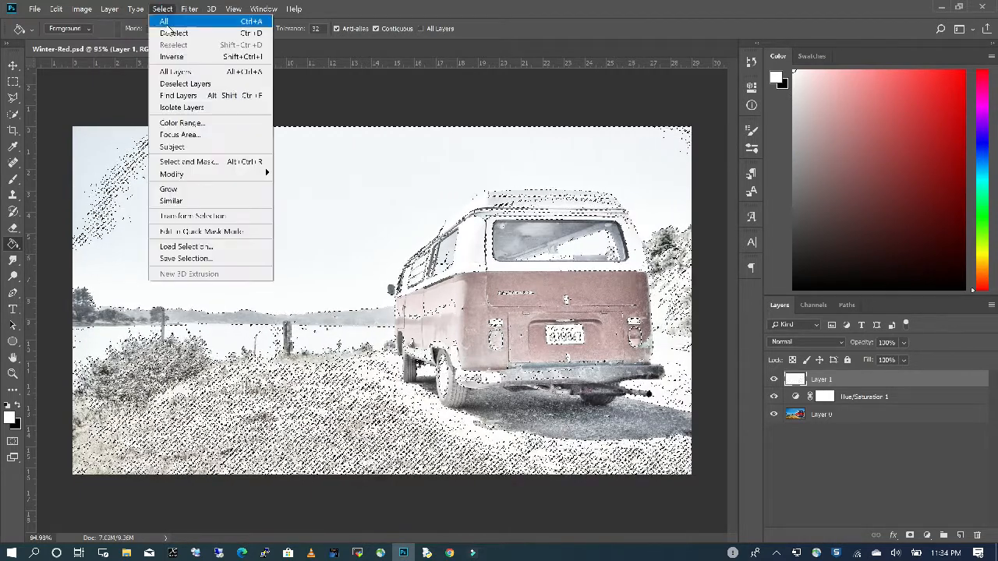
click(173, 33)
key(v)
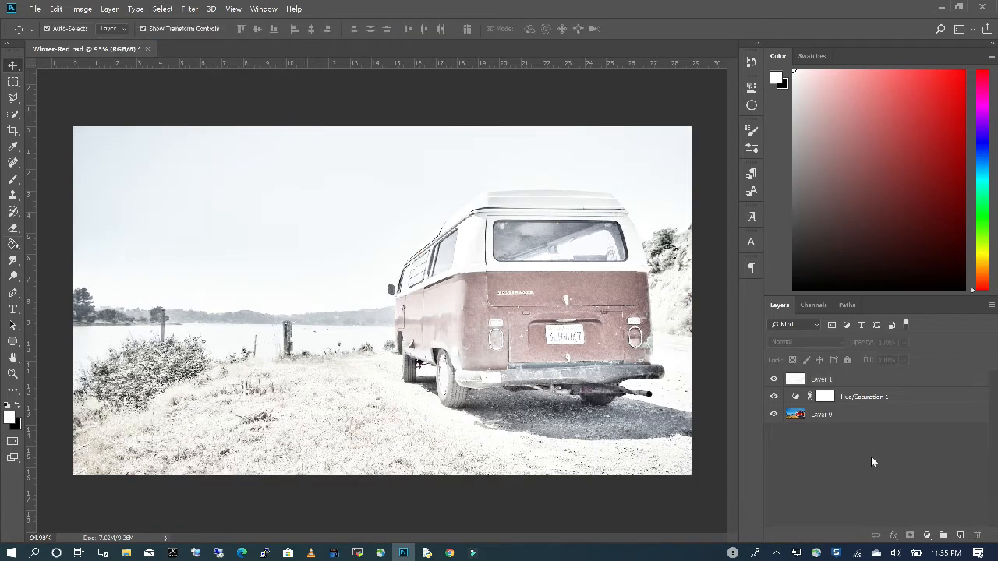
In Layer 1's blending options, split the Underlying Layer black Blend If slider to 59 / 128 and apply it
click(794, 380)
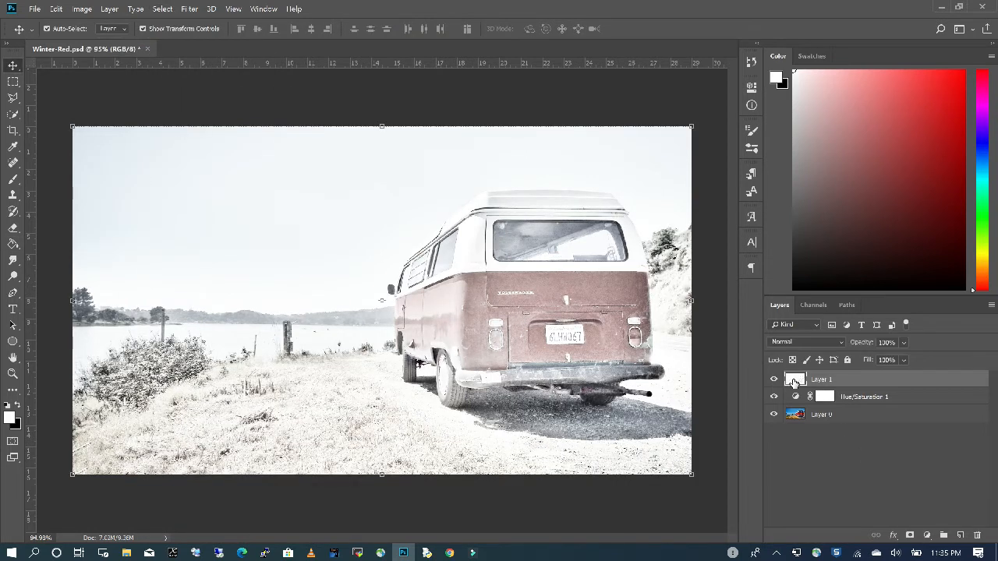
double_click(794, 380)
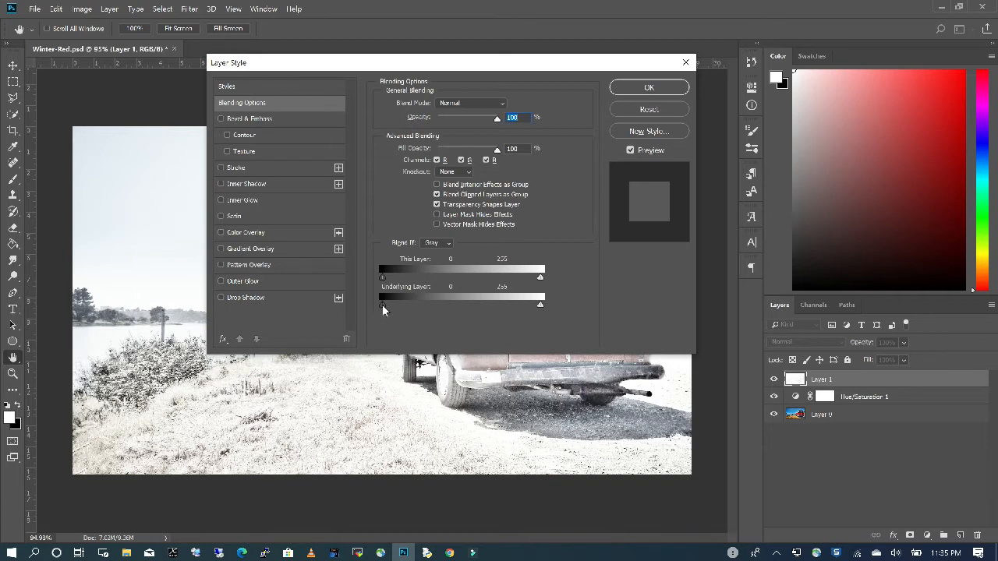
drag(399, 310, 448, 310)
drag(381, 310, 401, 307)
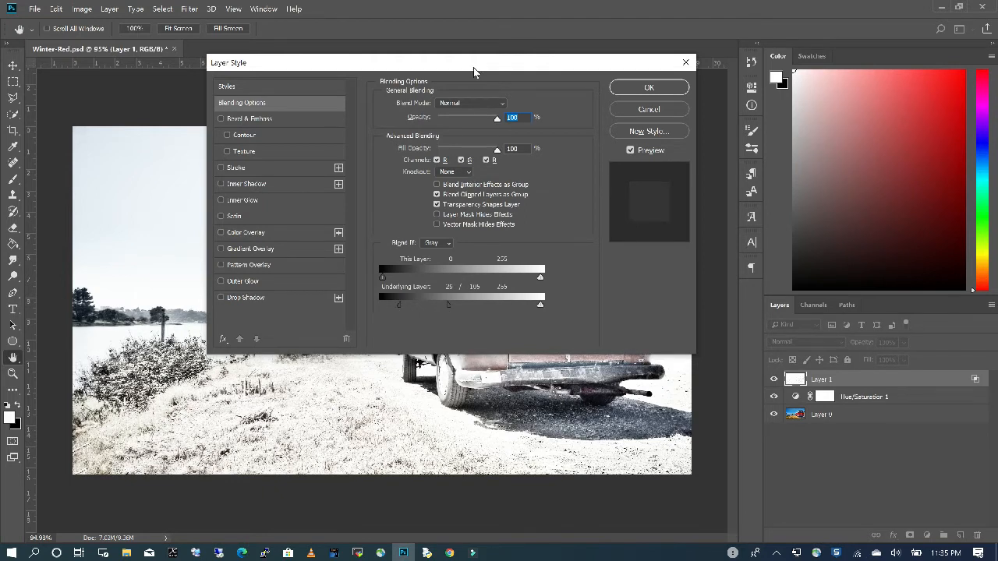
drag(455, 69, 716, 126)
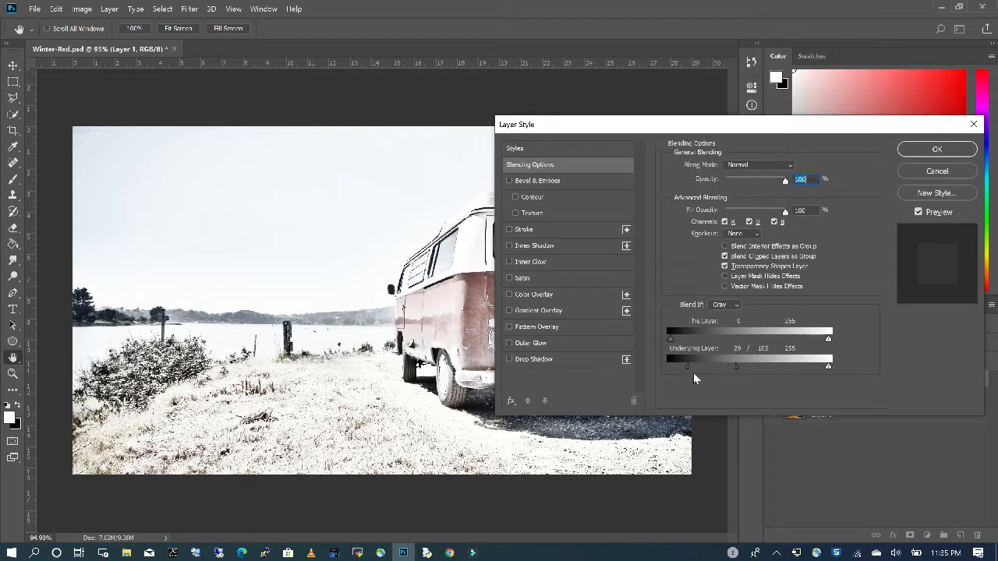
drag(689, 365, 750, 364)
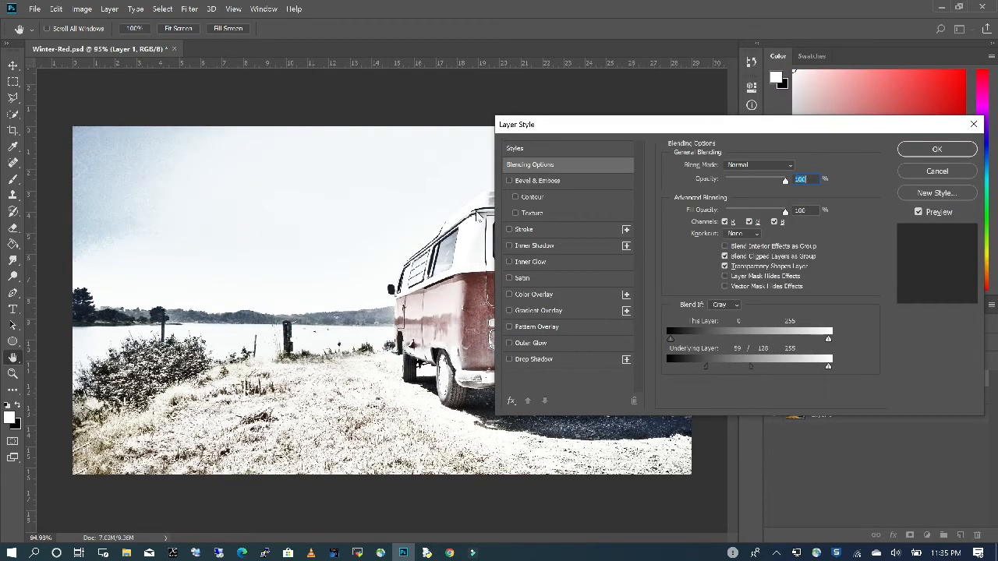
drag(860, 126, 569, 203)
click(644, 212)
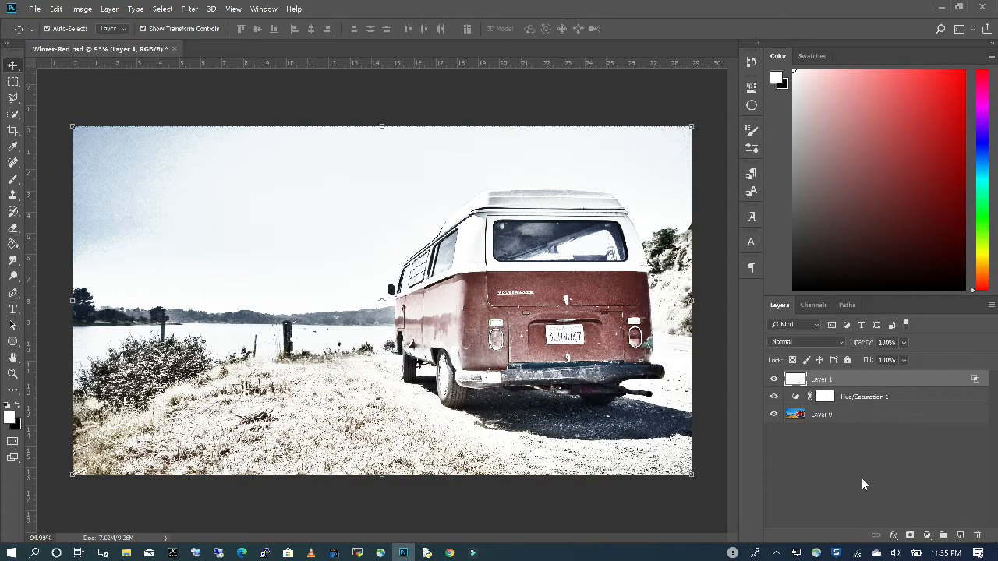
click(891, 460)
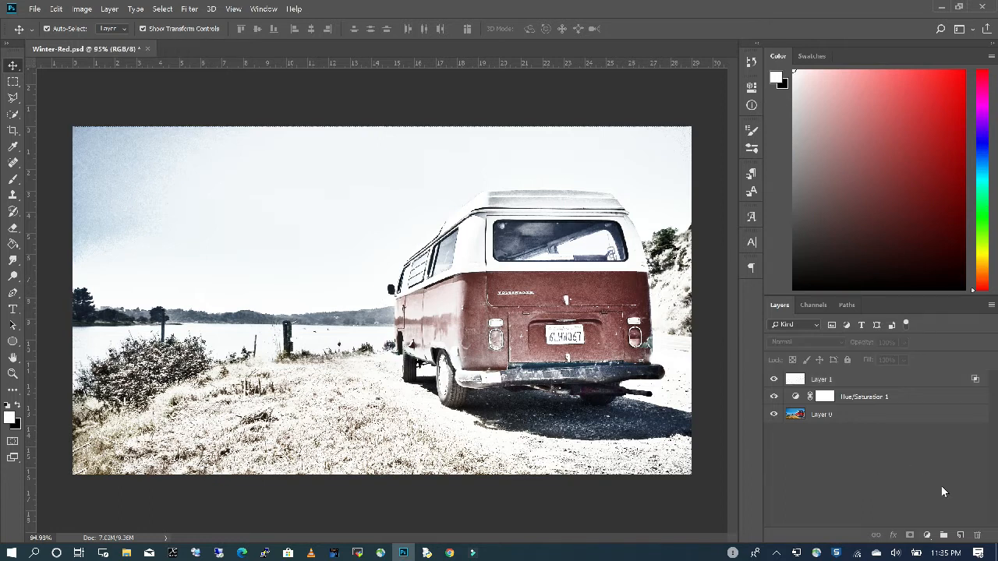
Create a new layer above Layer 1 and fill it with black using the Paint Bucket
click(961, 536)
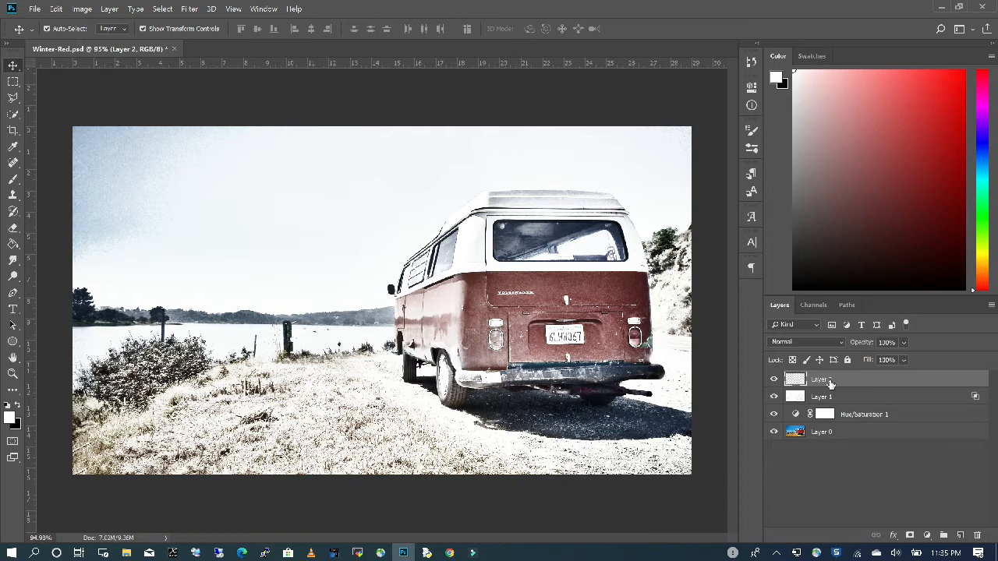
click(19, 406)
click(13, 243)
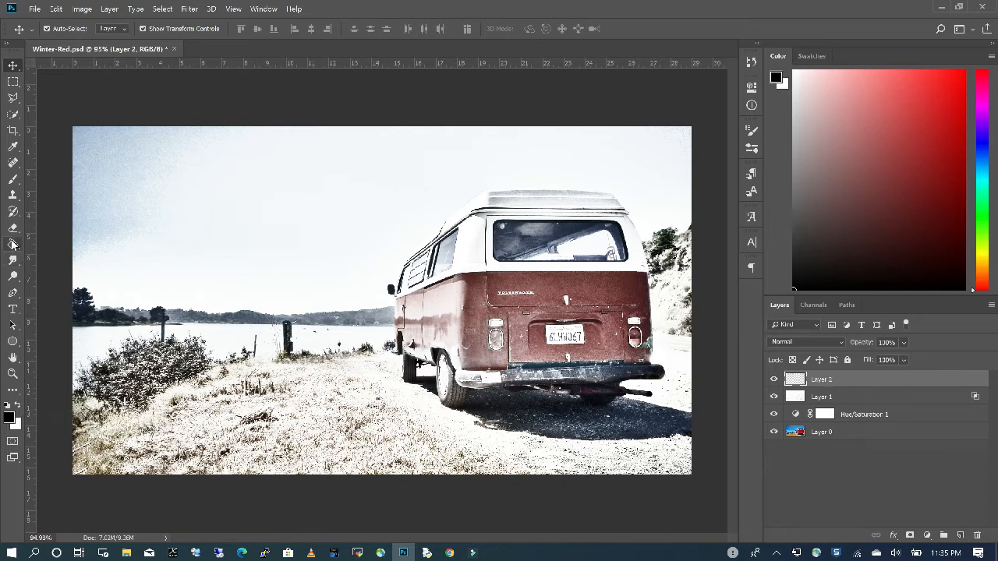
click(318, 270)
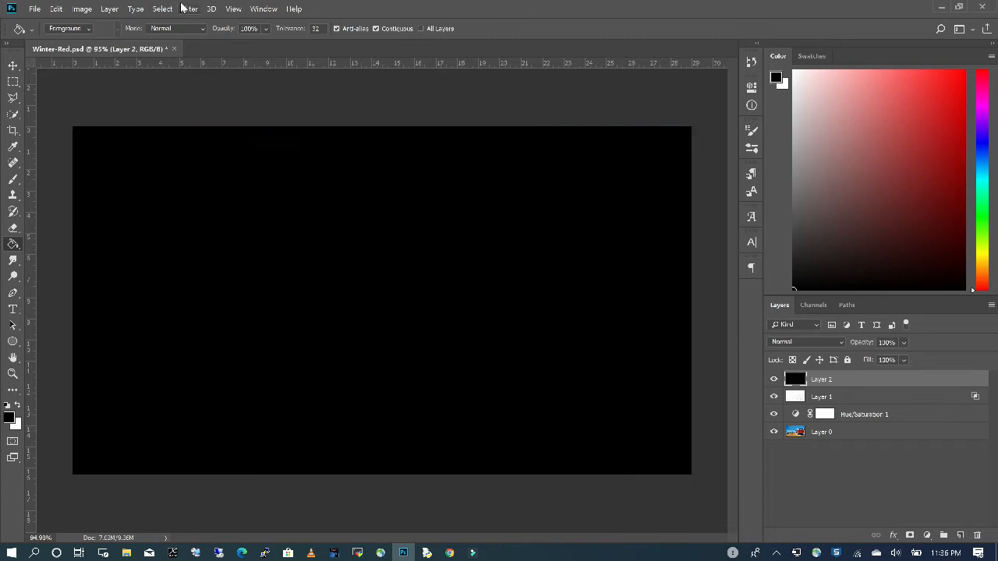
Apply Add Noise to the black layer with amount 100%, Gaussian distribution and Monochromatic
click(189, 9)
mouse_move(234, 174)
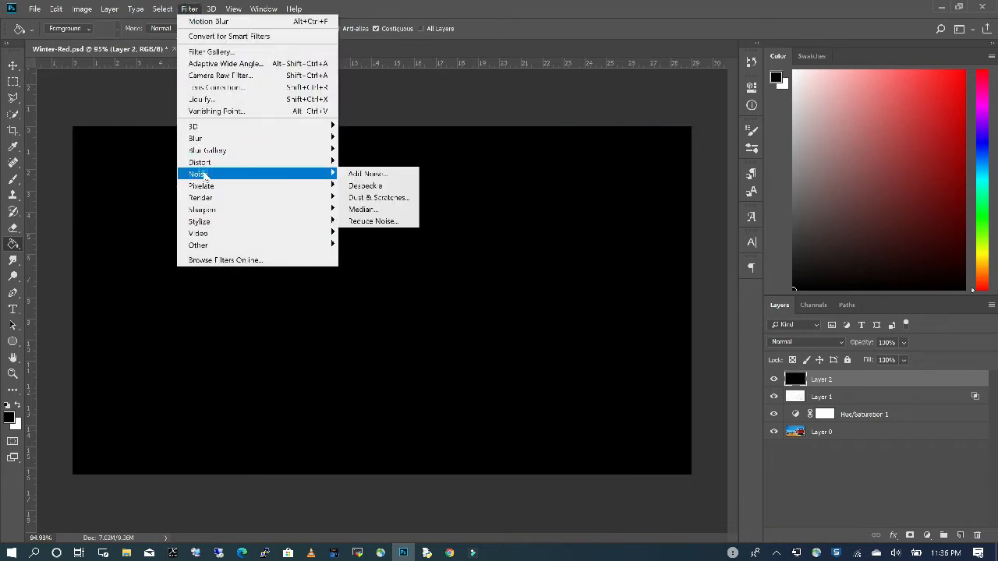
click(366, 174)
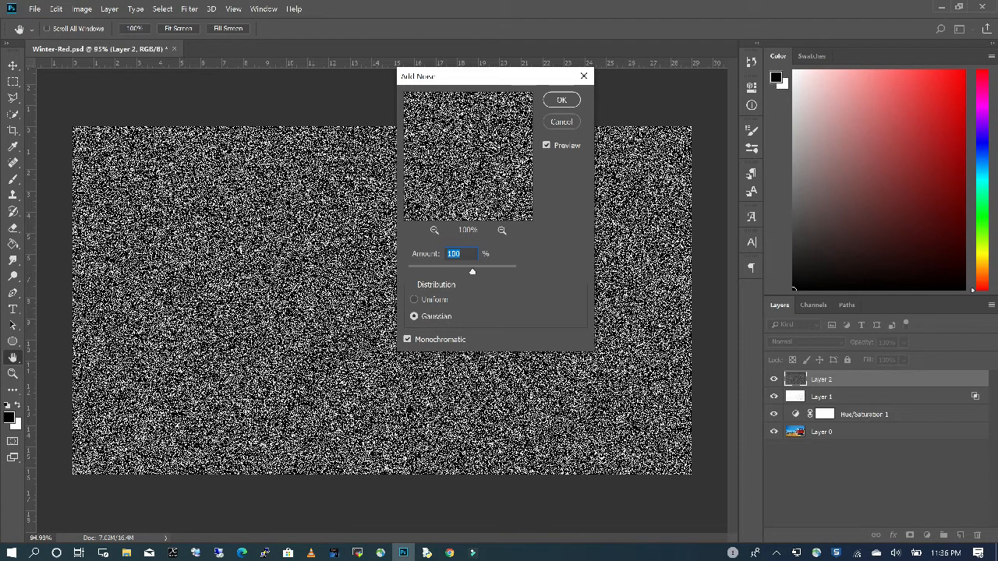
click(561, 99)
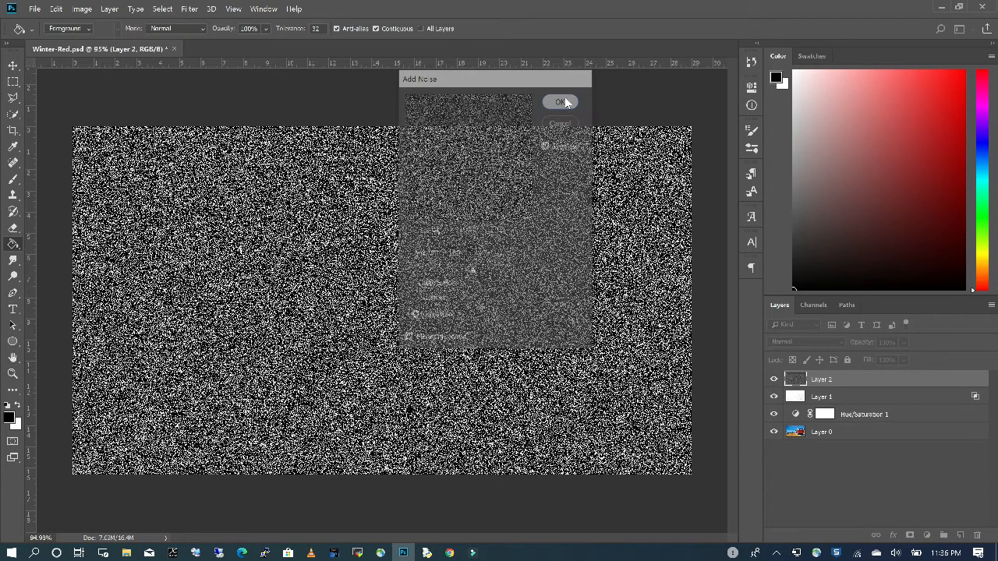
Apply a Gaussian Blur with a 1 pixel radius to the noise layer and set its blend mode to Screen
click(191, 12)
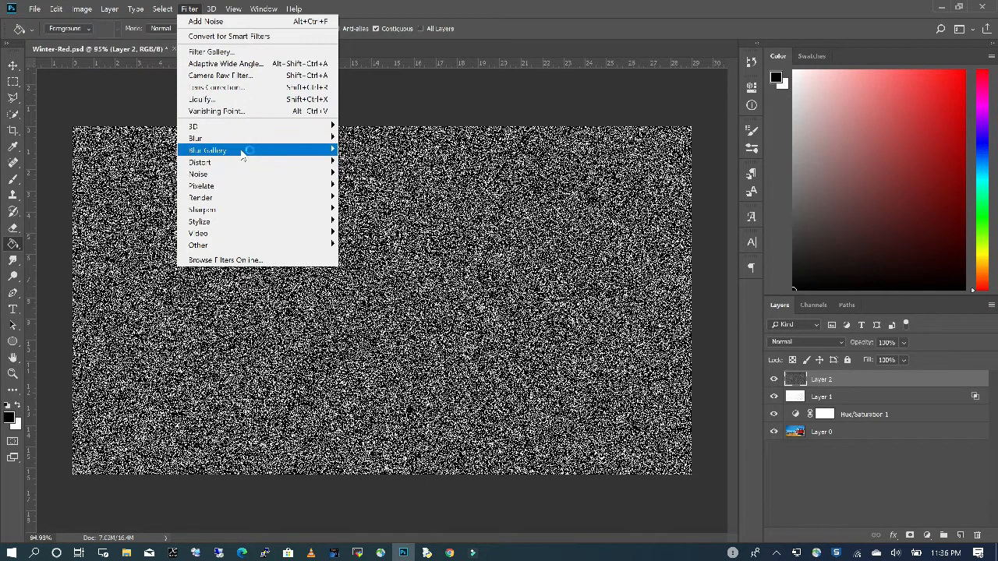
mouse_move(261, 140)
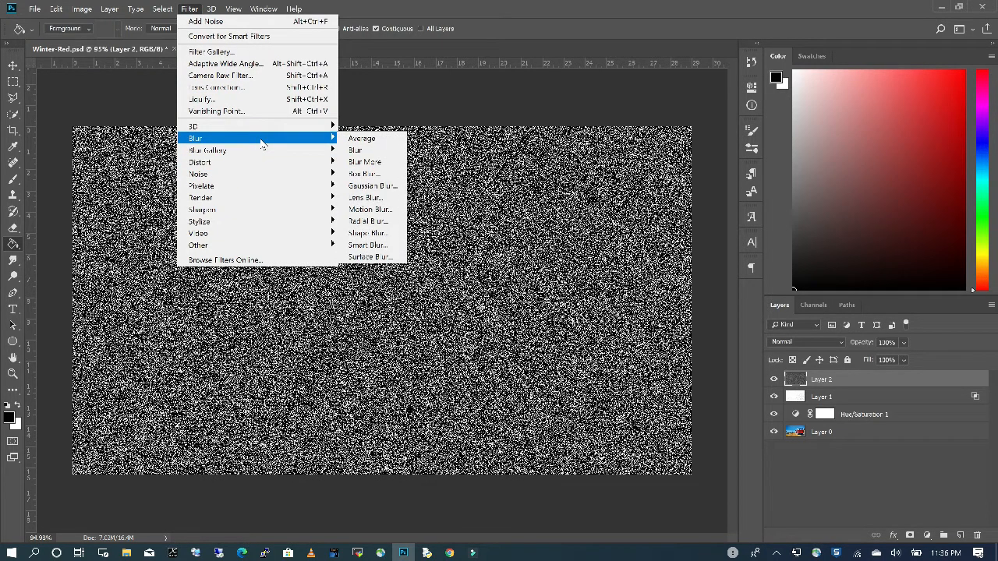
click(377, 186)
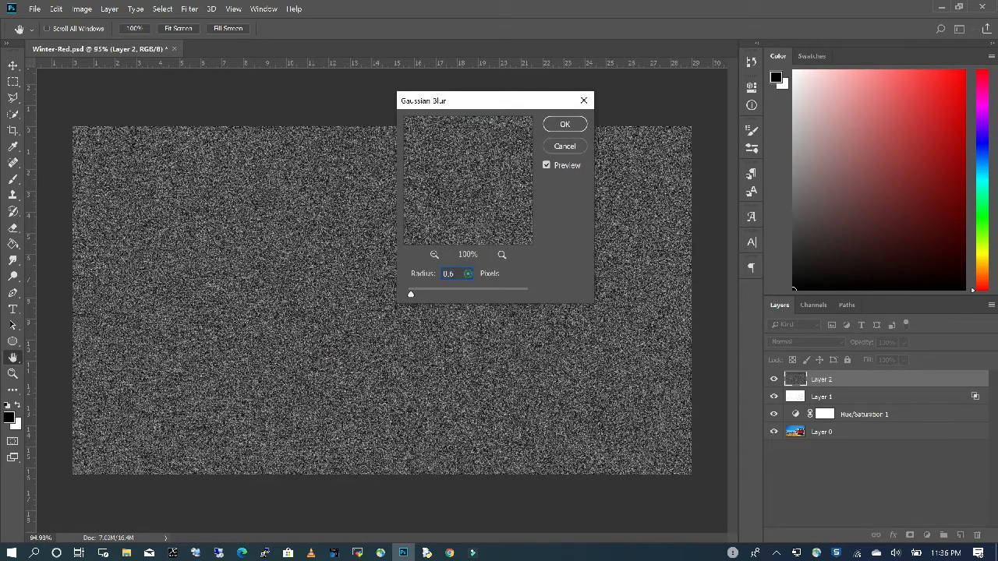
text(1)
click(563, 126)
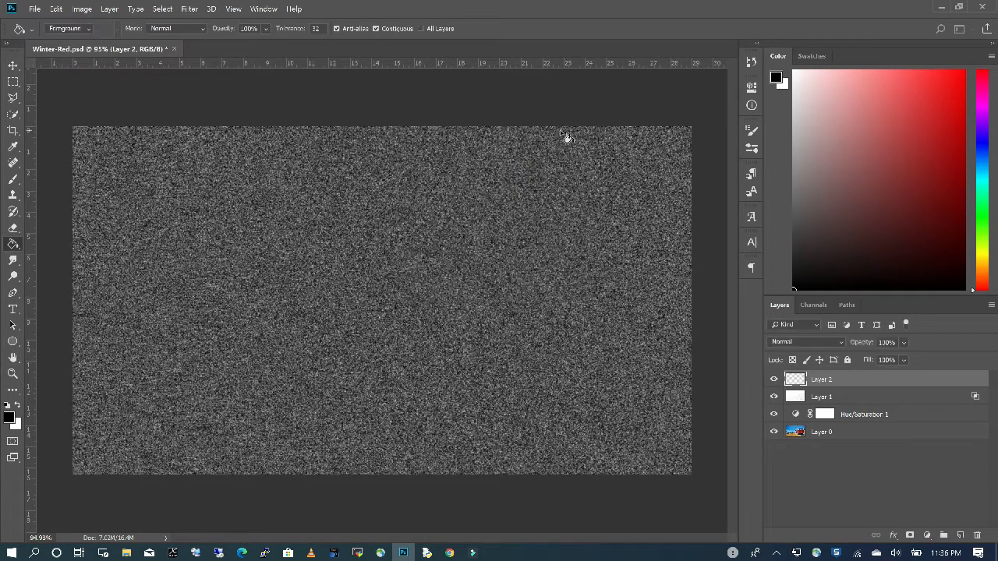
click(837, 343)
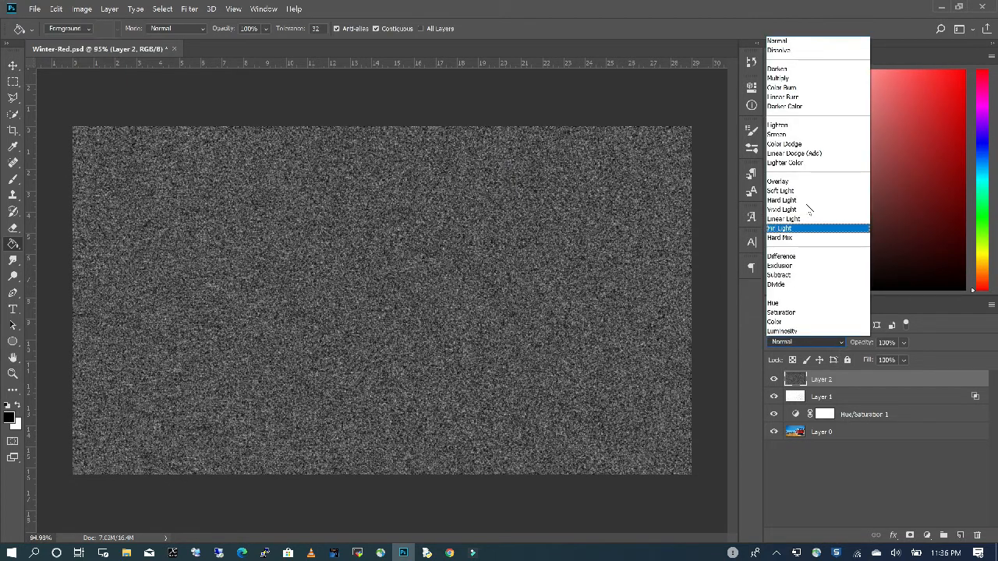
click(799, 135)
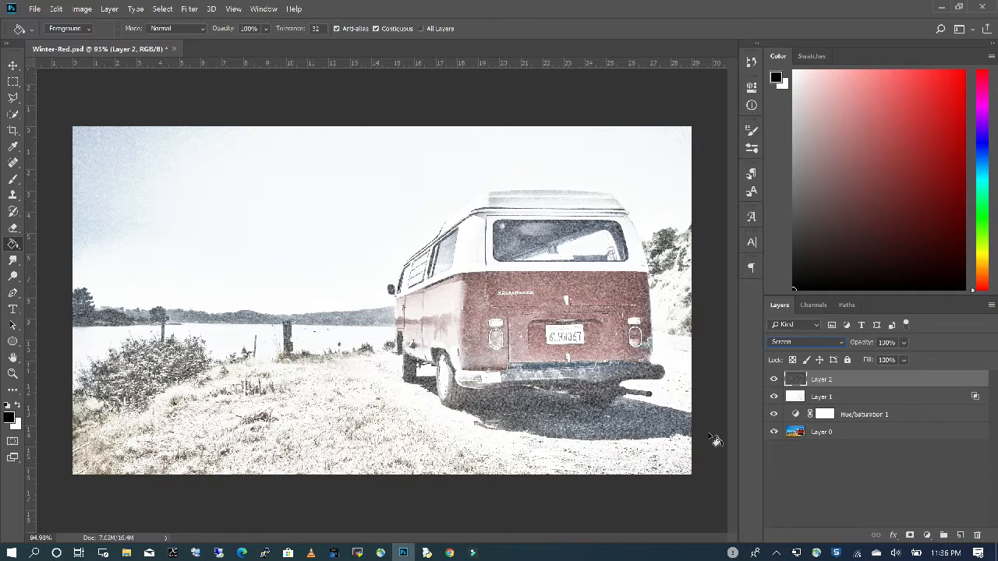
Apply Levels to the Layer 2 noise with input levels of 63, 1.28 and 239
click(111, 9)
mouse_move(84, 8)
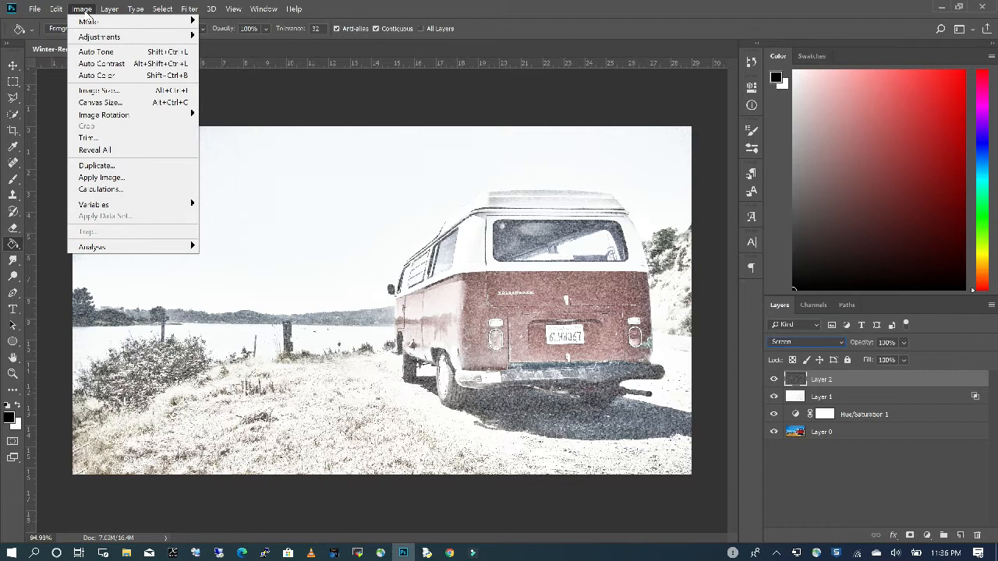
mouse_move(97, 37)
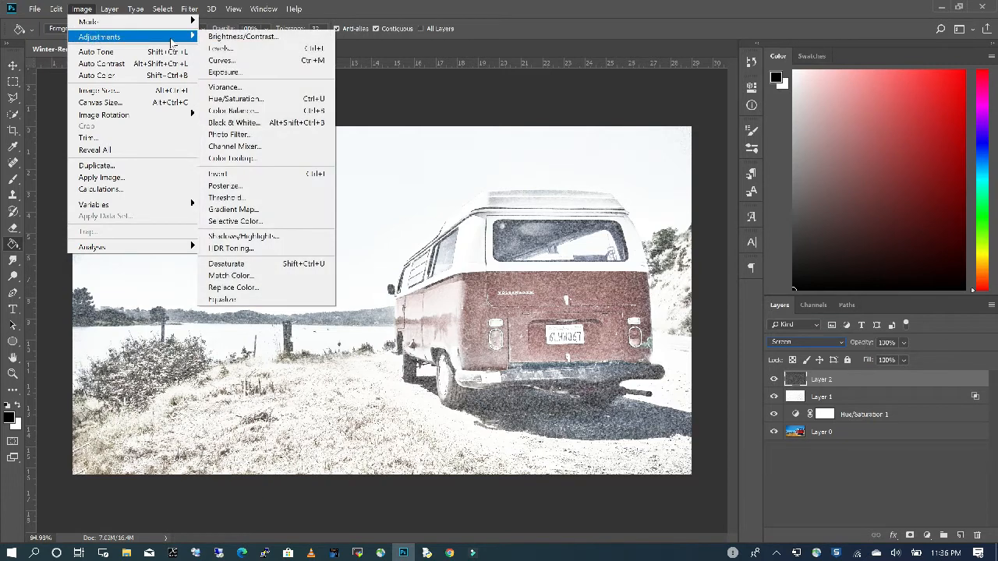
click(244, 49)
drag(660, 288, 683, 288)
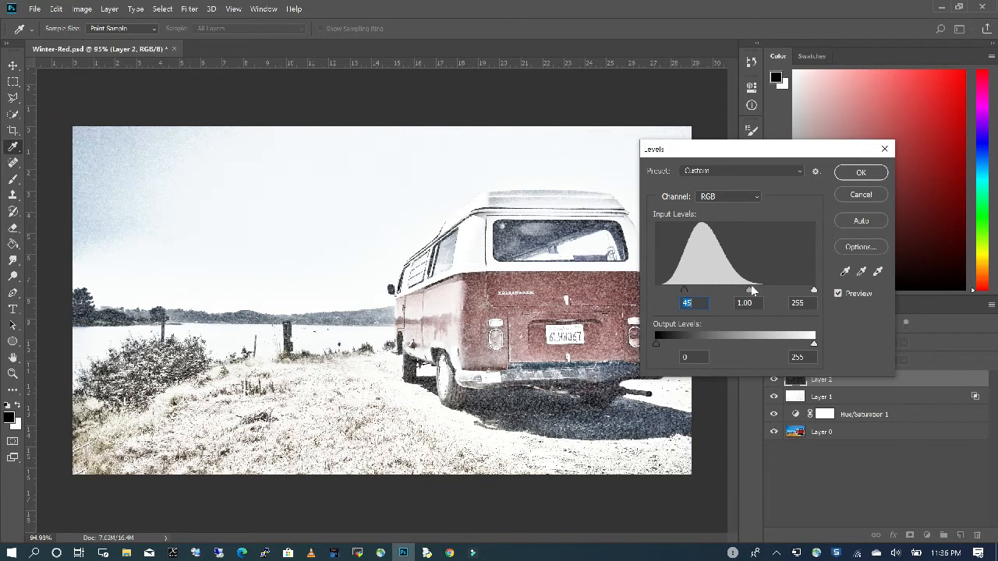
drag(746, 292, 734, 292)
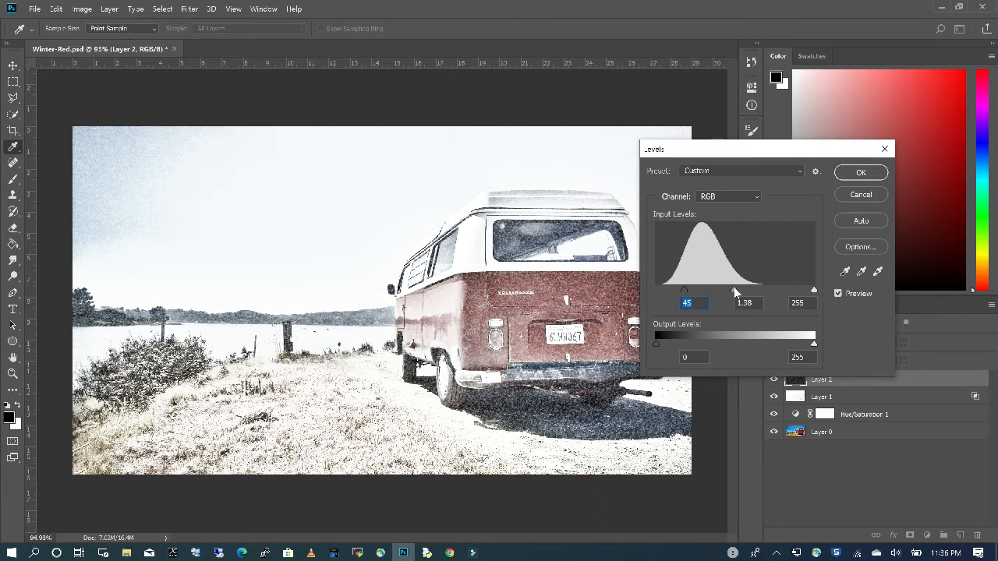
click(739, 290)
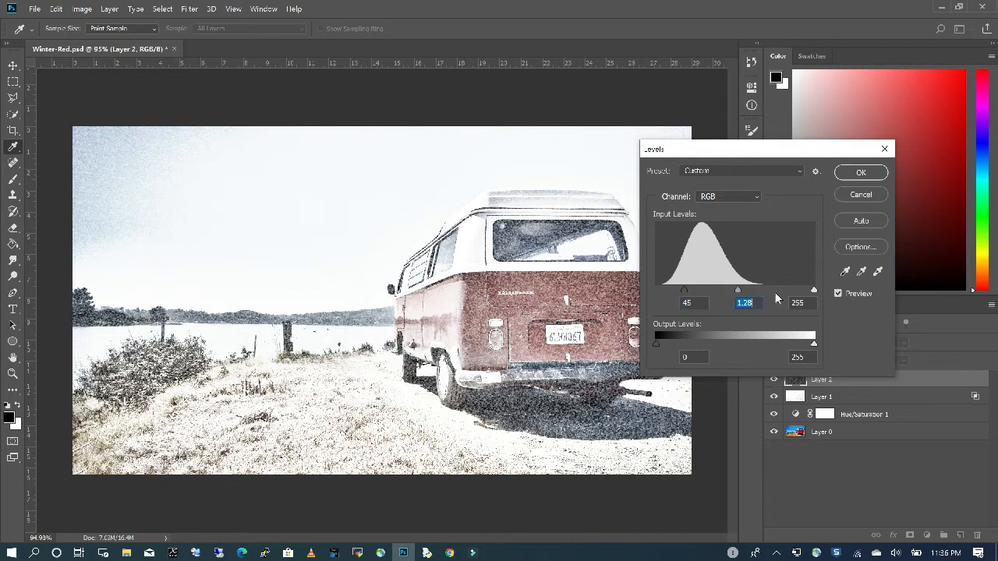
drag(814, 290, 813, 291)
click(804, 292)
drag(693, 293, 694, 289)
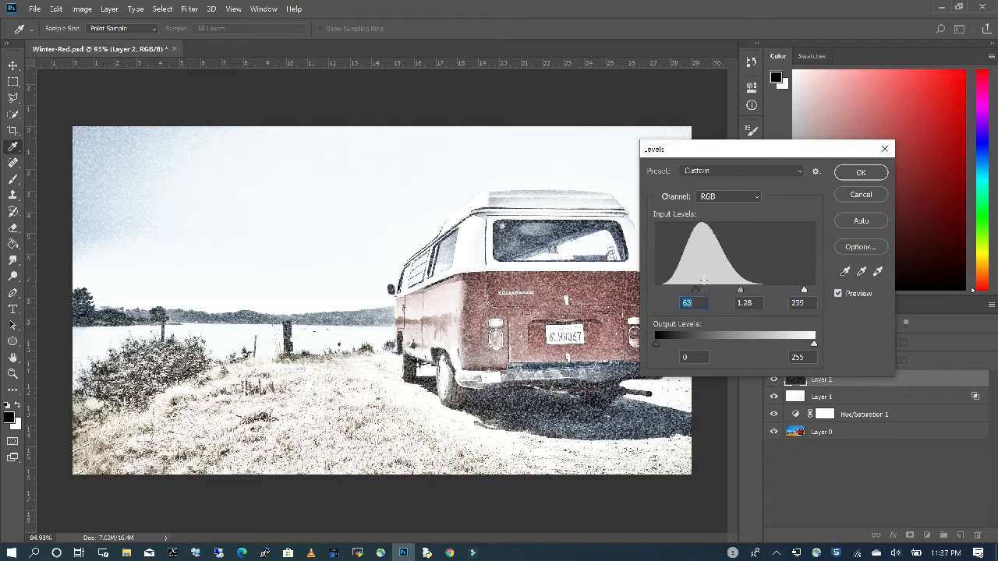
click(857, 173)
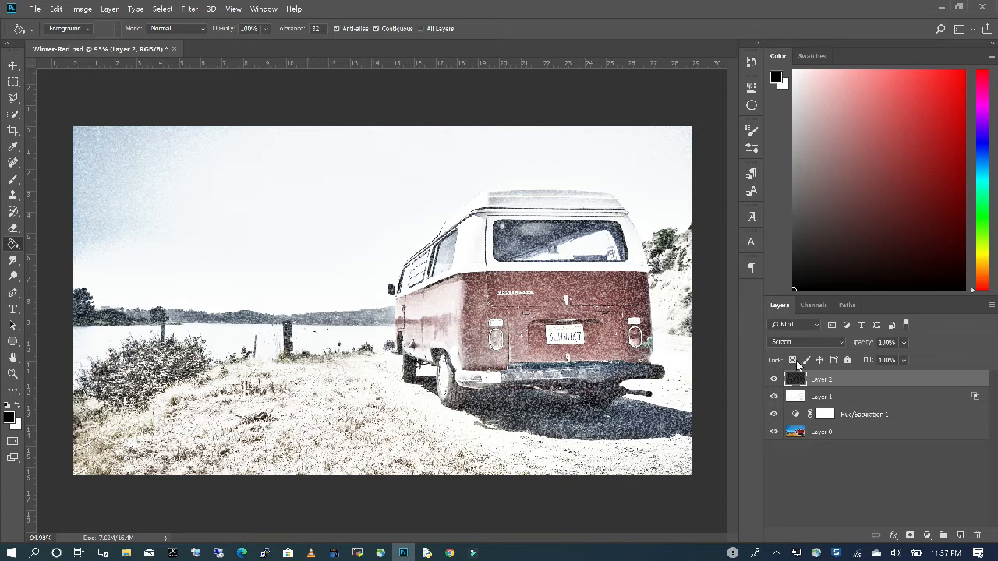
Add a layer mask to Layer 1 and paint black over the sky with a soft brush to bring back its blue
click(835, 397)
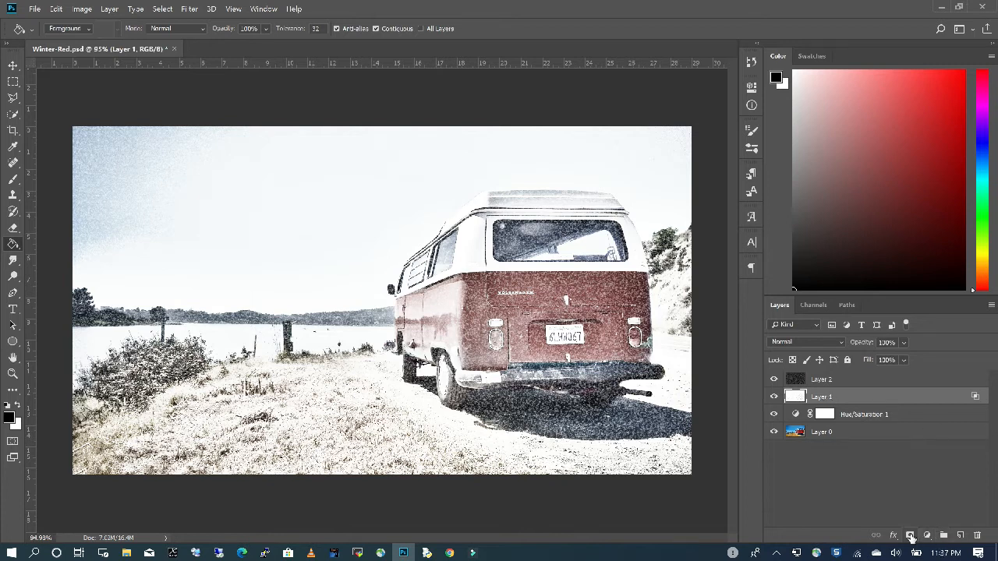
click(910, 536)
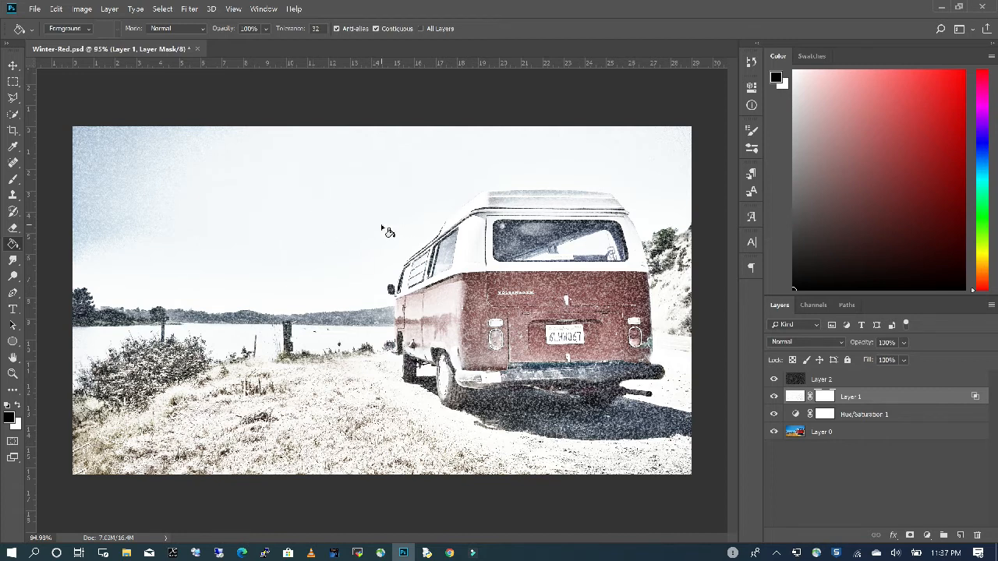
click(12, 179)
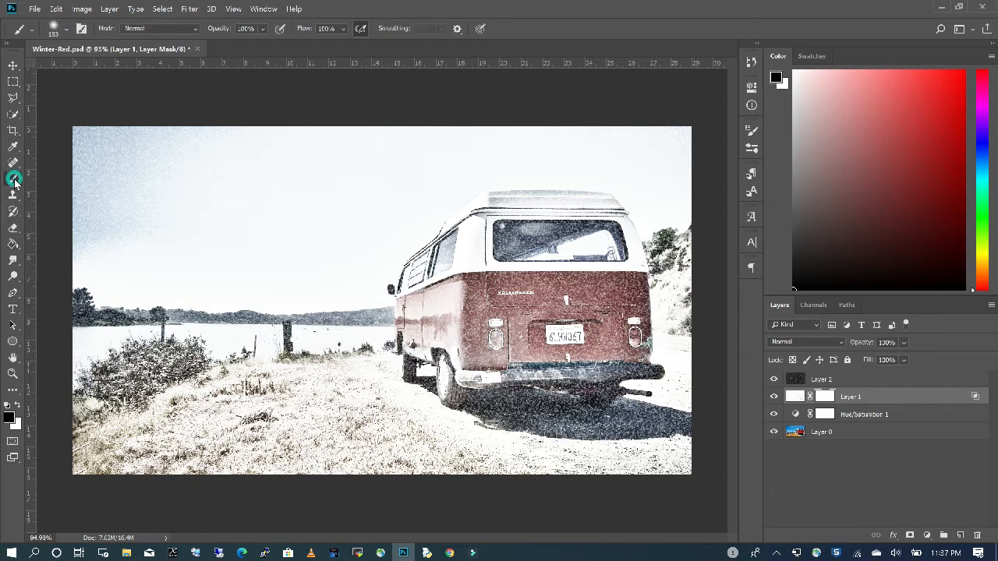
click(19, 407)
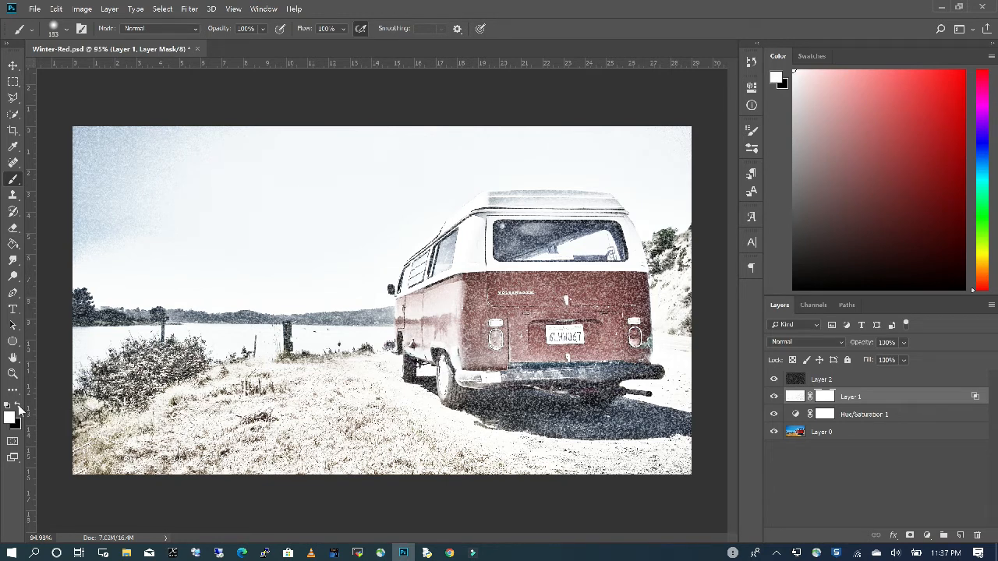
click(19, 406)
mouse_move(215, 243)
mouse_down()
mouse_move(275, 190)
mouse_move(235, 168)
mouse_move(245, 176)
mouse_move(121, 141)
mouse_move(151, 116)
mouse_move(95, 160)
mouse_move(112, 211)
mouse_move(113, 198)
mouse_move(153, 174)
mouse_move(94, 237)
mouse_move(130, 252)
mouse_move(84, 246)
mouse_move(87, 269)
mouse_move(125, 283)
mouse_move(276, 286)
mouse_move(273, 277)
mouse_move(145, 256)
mouse_move(274, 255)
mouse_move(346, 204)
mouse_move(345, 232)
mouse_move(303, 278)
mouse_move(317, 293)
mouse_move(371, 285)
mouse_move(384, 240)
mouse_move(401, 222)
mouse_move(352, 206)
mouse_move(227, 216)
mouse_move(375, 162)
mouse_move(371, 154)
mouse_move(240, 163)
mouse_move(295, 124)
mouse_move(378, 161)
mouse_move(328, 202)
mouse_move(284, 219)
mouse_move(386, 192)
mouse_move(464, 149)
mouse_move(383, 168)
mouse_move(436, 187)
mouse_move(515, 145)
mouse_move(508, 157)
mouse_move(619, 156)
mouse_move(626, 138)
mouse_move(651, 198)
mouse_move(692, 178)
mouse_move(660, 201)
mouse_move(458, 166)
mouse_move(411, 208)
mouse_move(460, 173)
mouse_move(592, 162)
mouse_move(438, 155)
mouse_move(408, 231)
mouse_up()
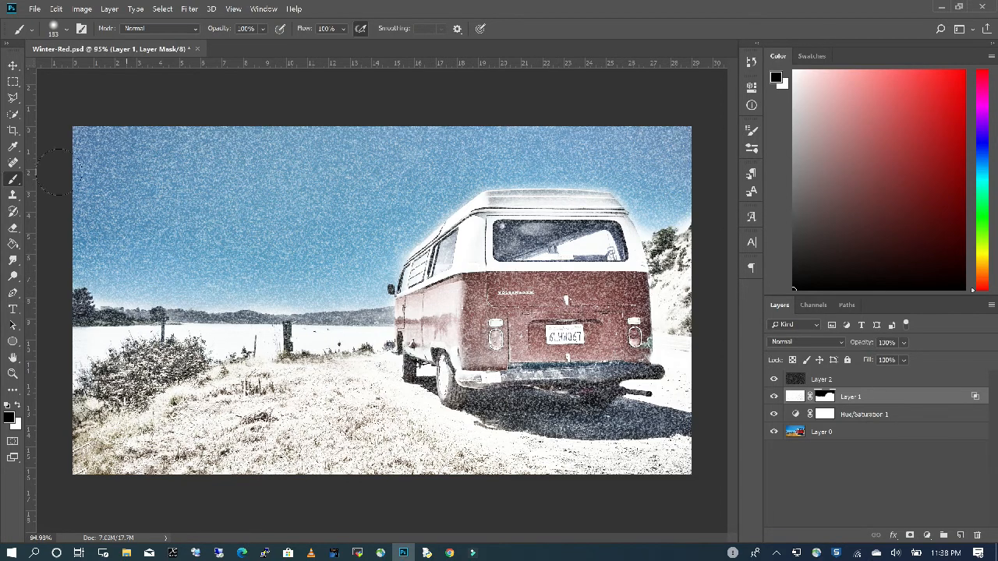
Paint black on Layer 1's mask over the van's rear window with a 78 px brush
click(73, 29)
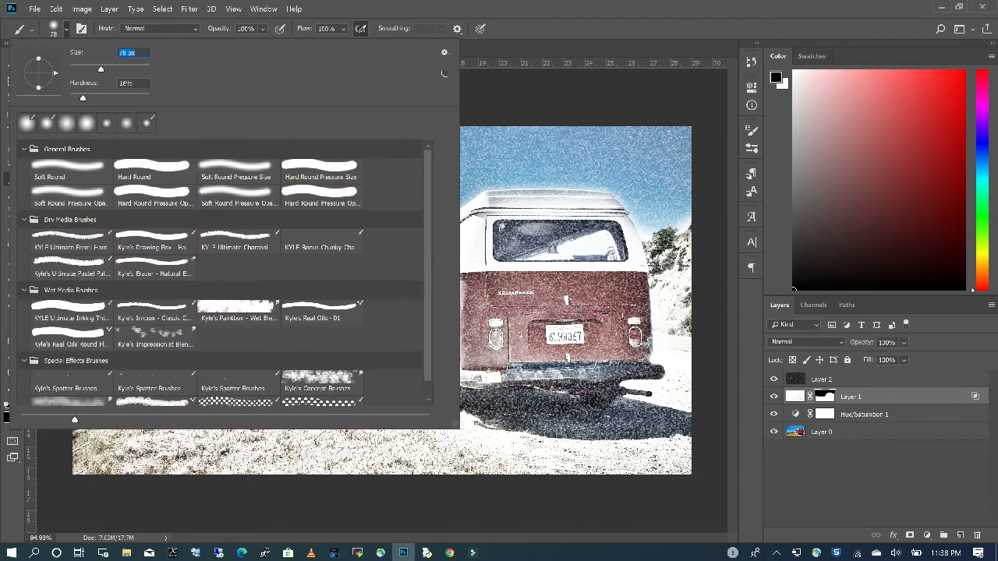
click(541, 233)
mouse_move(569, 231)
mouse_down()
mouse_move(561, 237)
mouse_move(604, 246)
mouse_move(512, 246)
mouse_up()
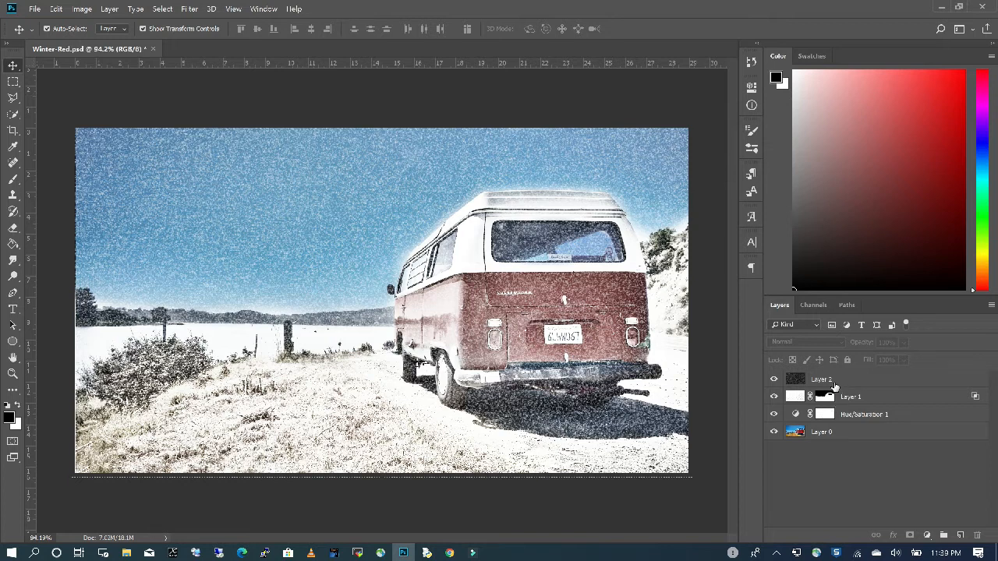
Create a new layer above Layer 2 and fill it with black using the Paint Bucket
click(960, 535)
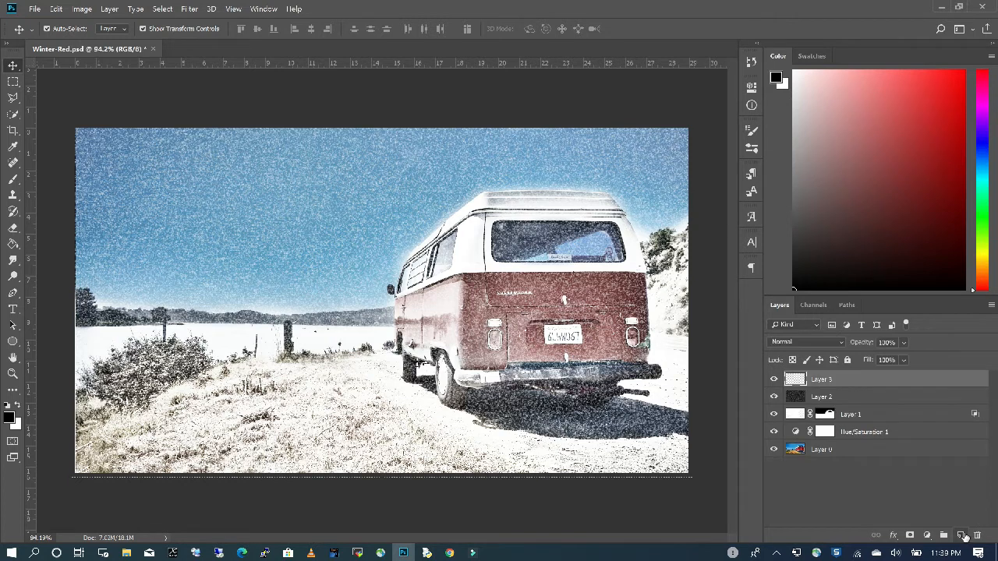
click(13, 242)
click(230, 234)
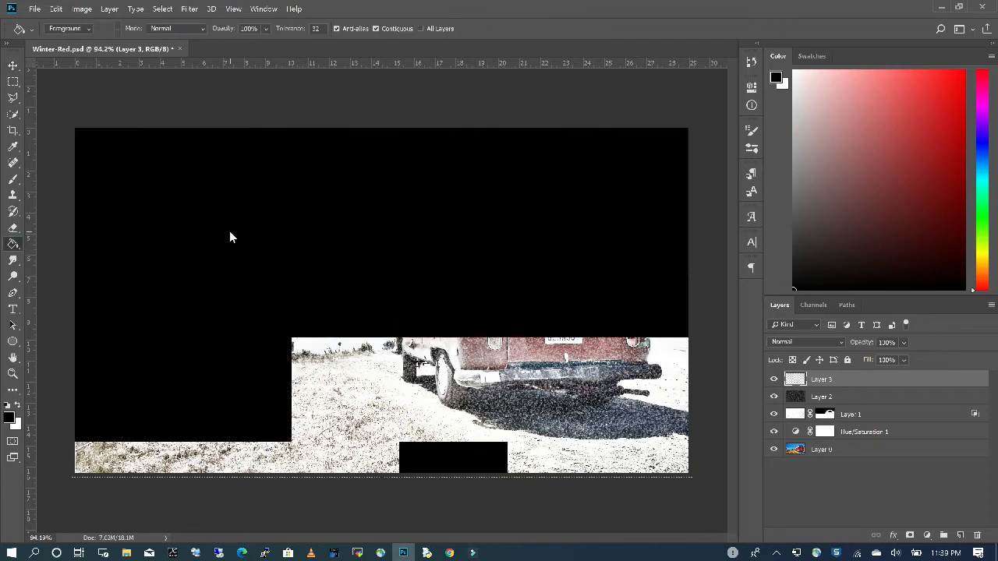
Apply Add Noise to the black Layer 3 with amount 100%, Gaussian distribution and Monochromatic
click(188, 9)
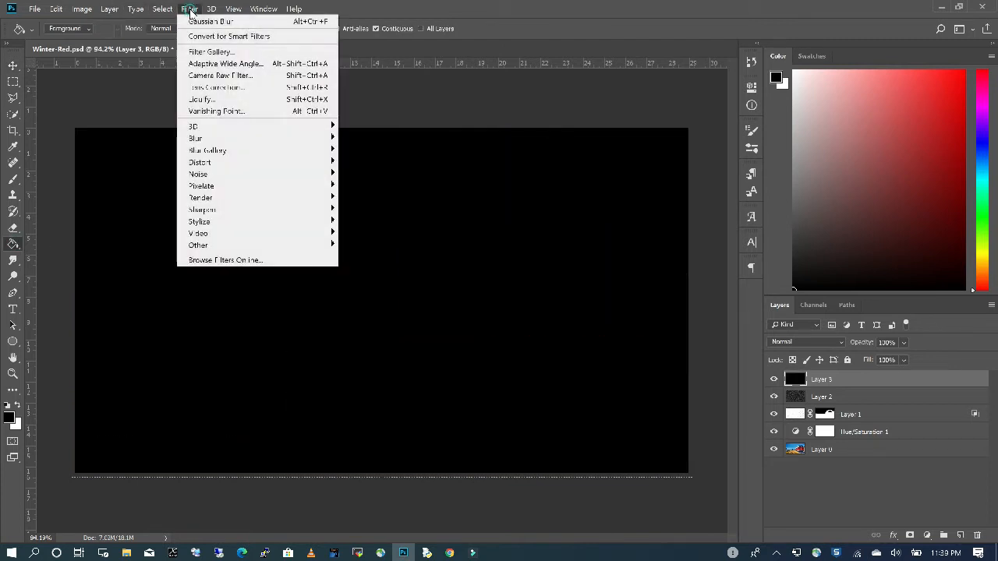
mouse_move(213, 174)
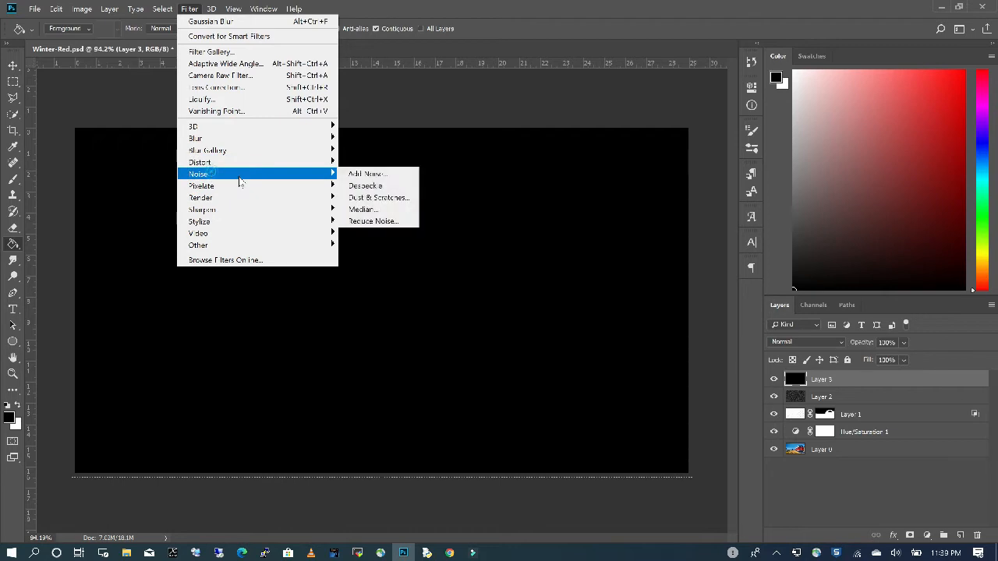
click(368, 173)
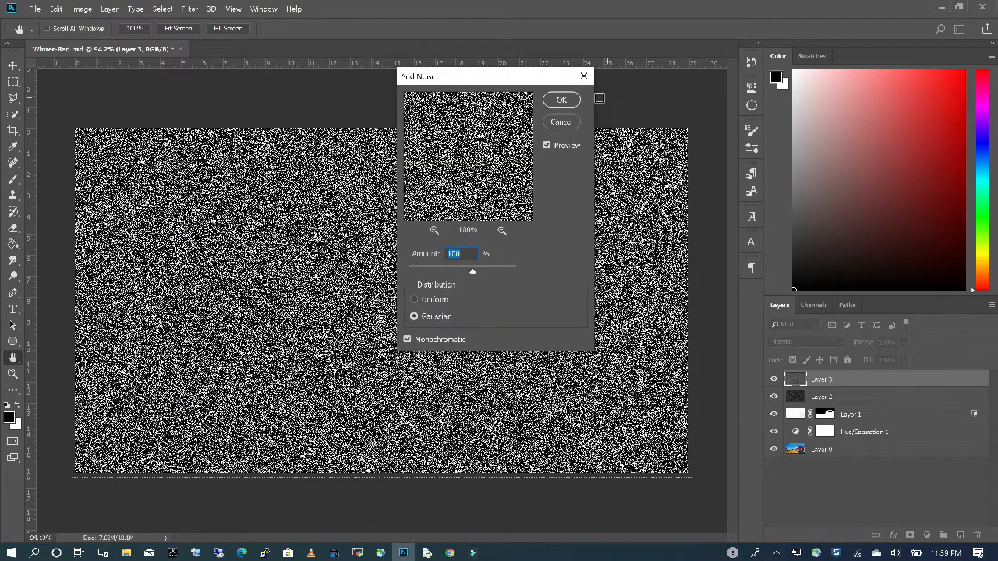
click(563, 101)
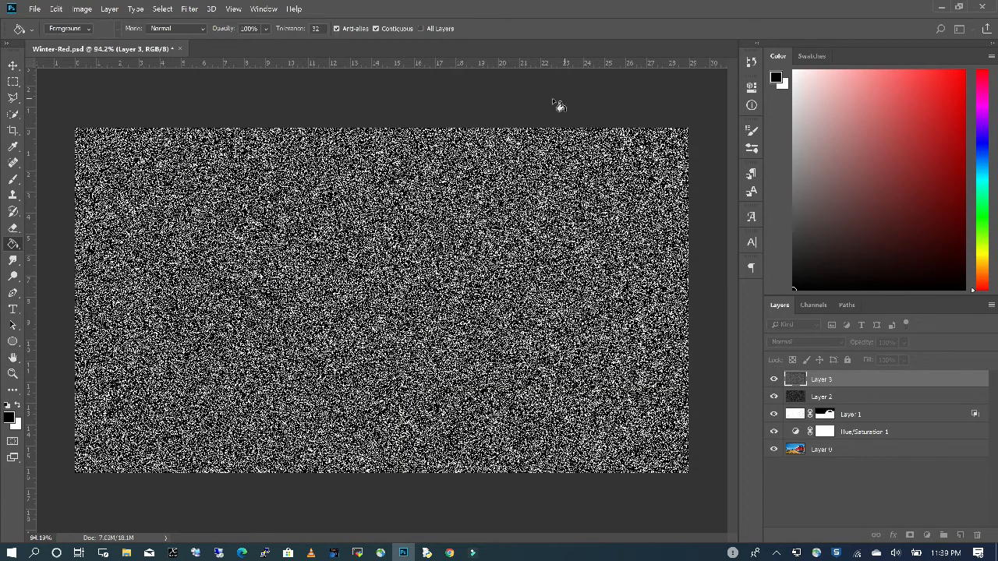
Apply a Gaussian Blur with a radius below 1 pixel to the Layer 3 noise
click(188, 9)
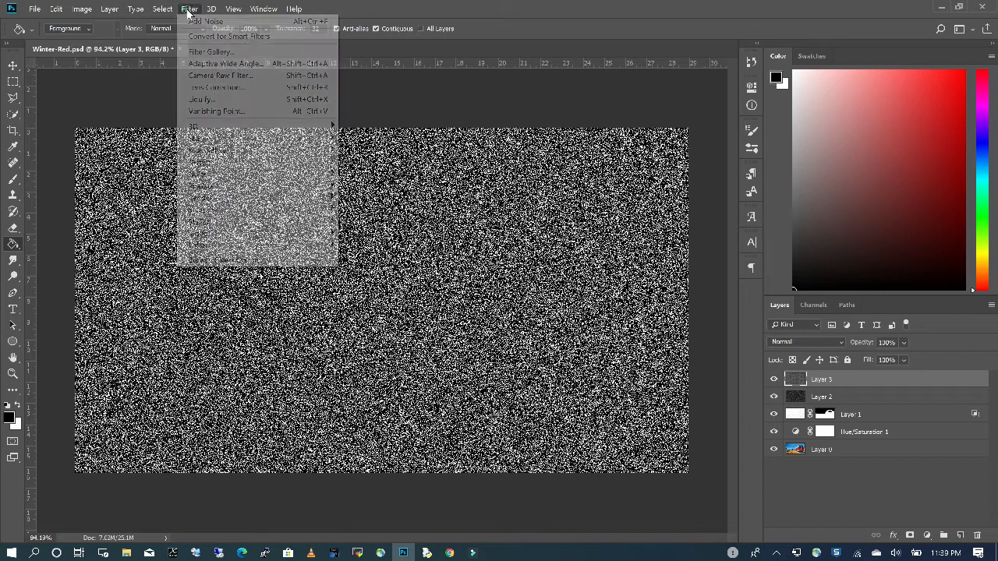
mouse_move(211, 182)
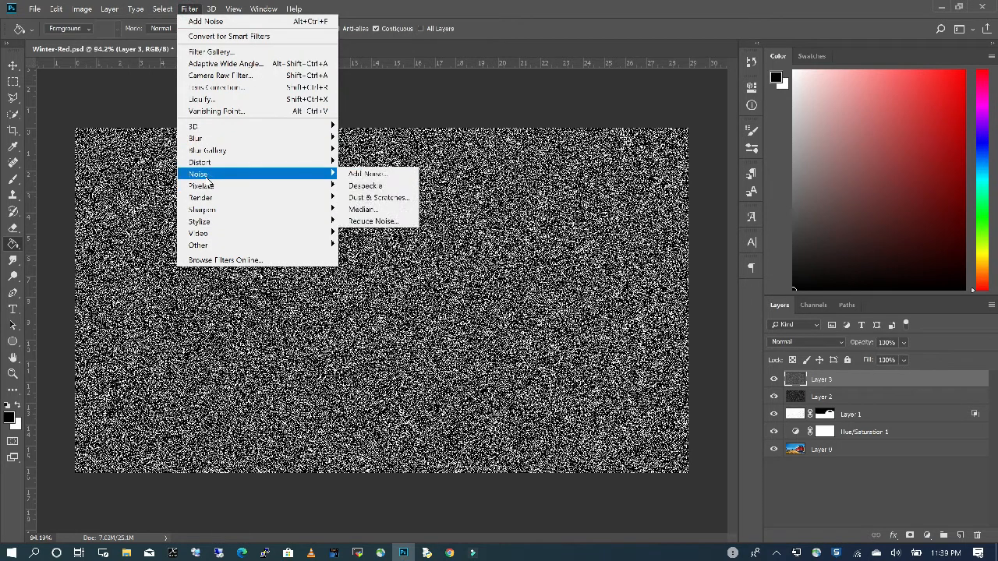
mouse_move(210, 140)
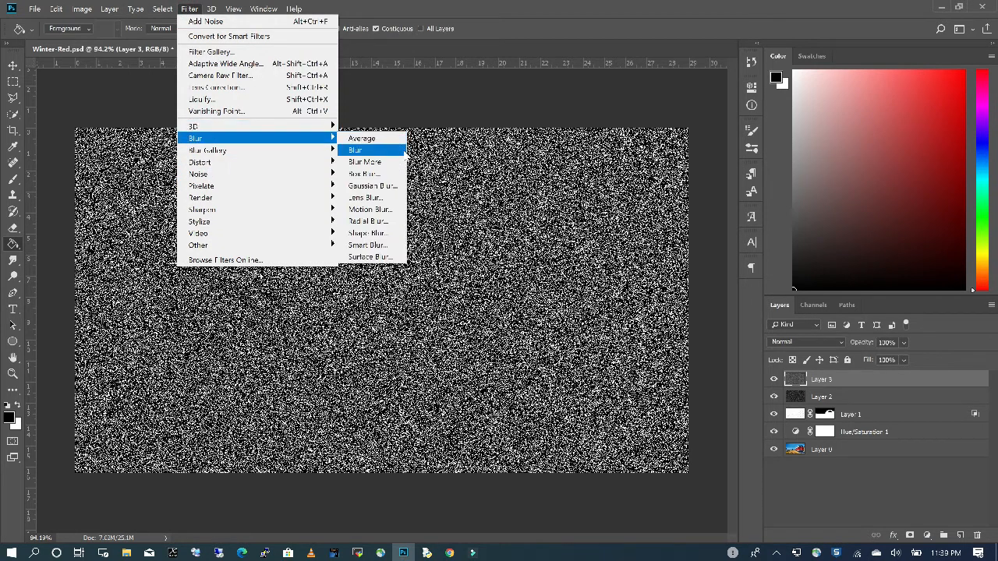
click(389, 189)
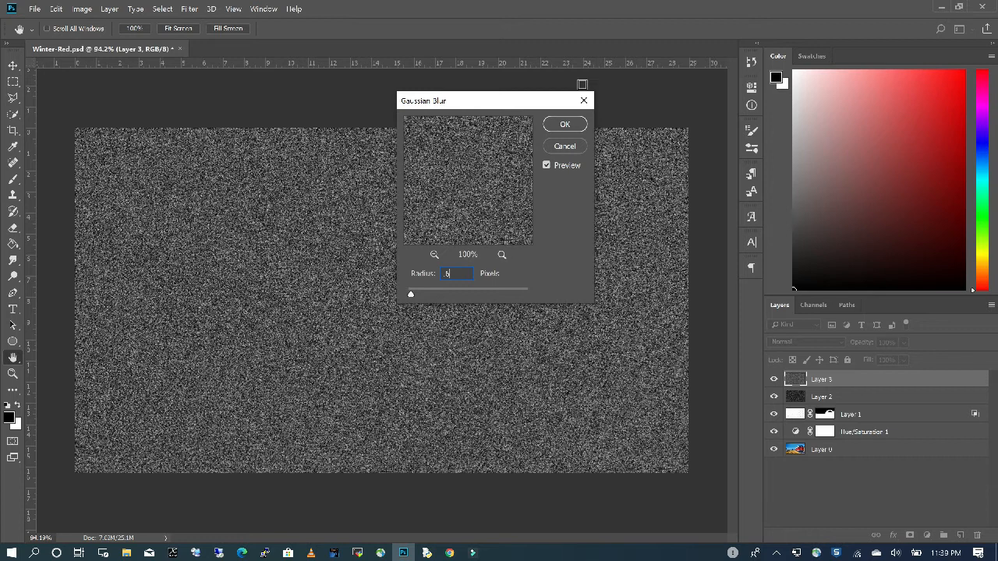
click(575, 129)
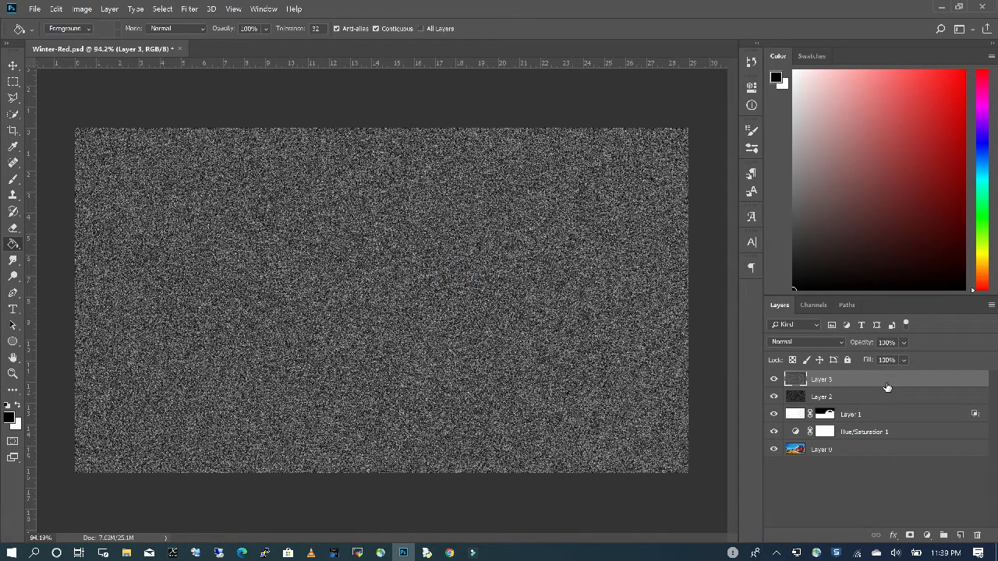
Duplicate the blurred noise layer Layer 3 and hide the copy
drag(887, 387, 960, 534)
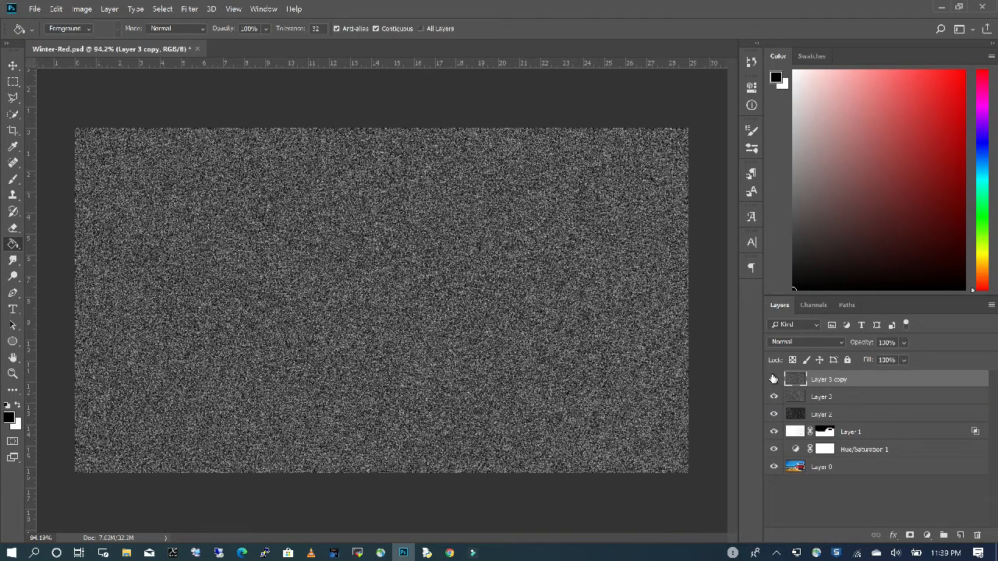
click(774, 379)
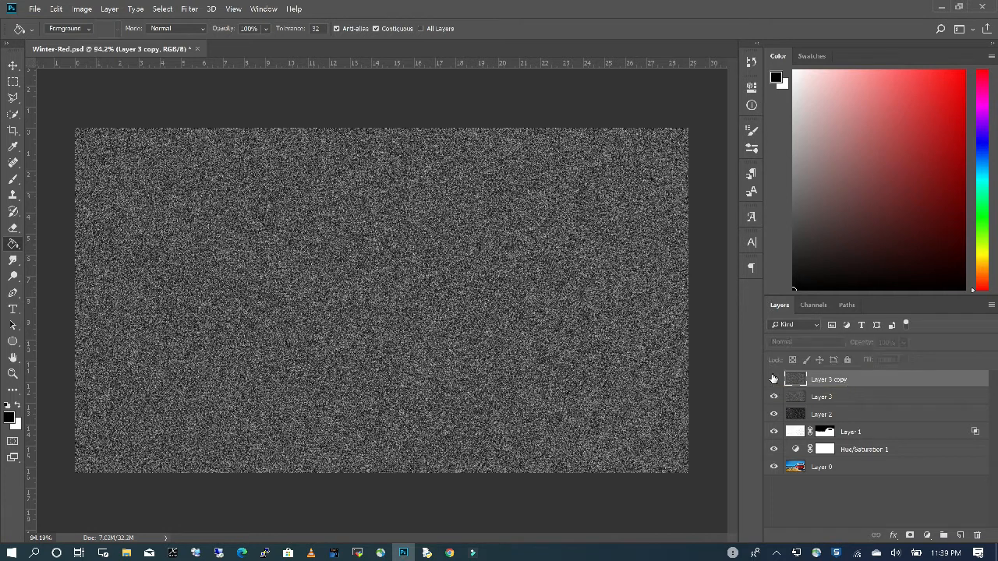
Apply a Motion Blur with a 50° angle and 10 pixel distance to Layer 3 and set its blend mode to Screen
click(838, 398)
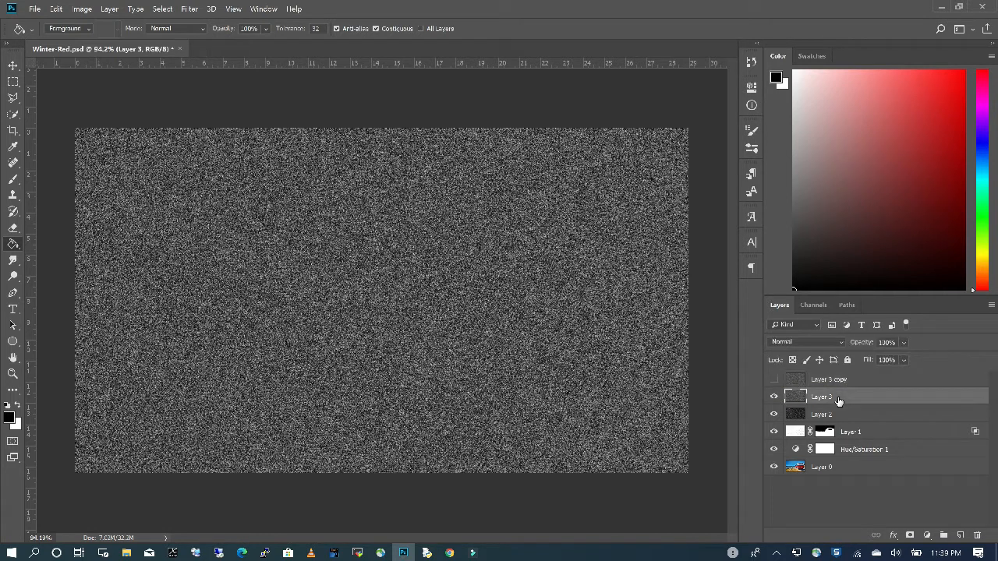
click(191, 10)
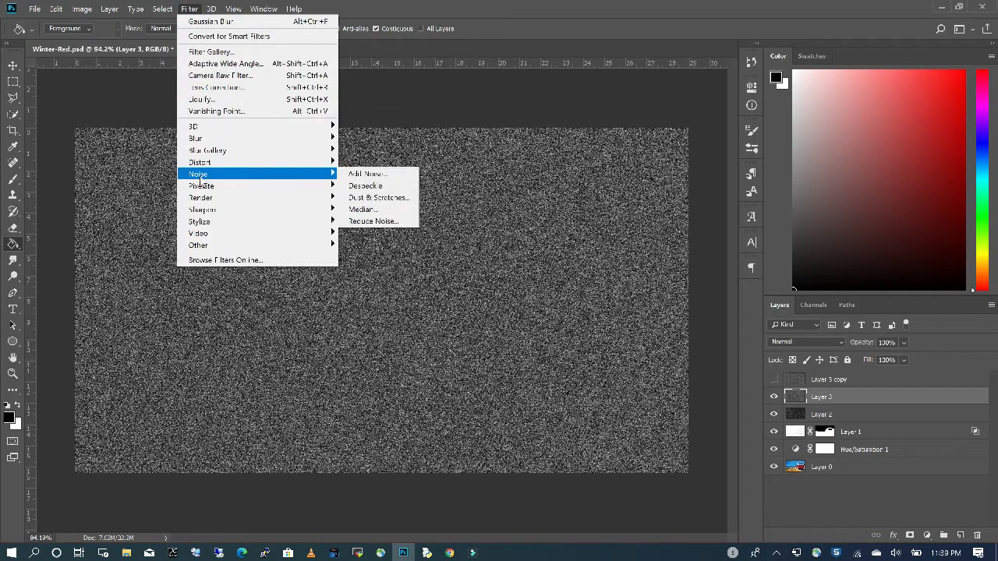
mouse_move(214, 142)
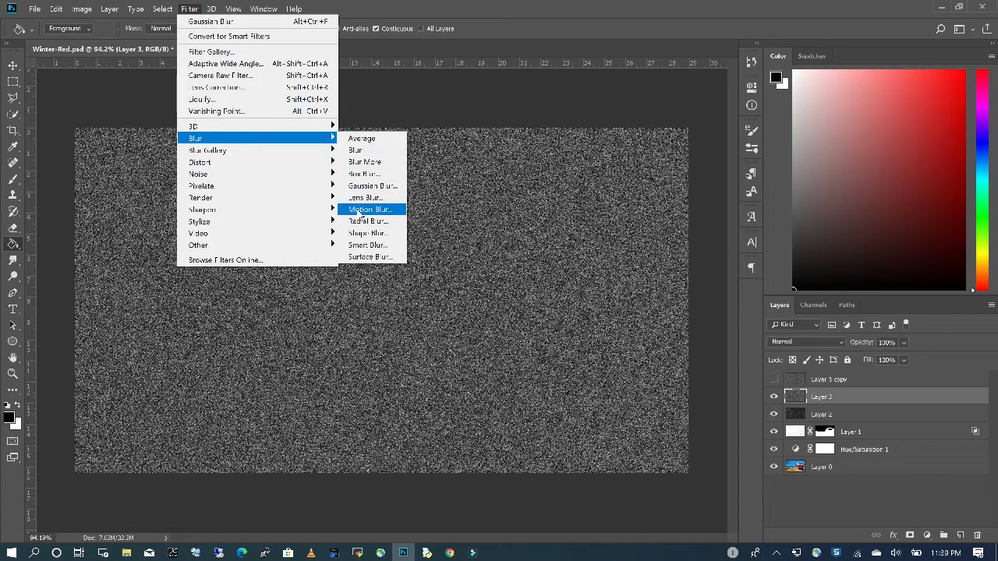
click(364, 210)
click(472, 269)
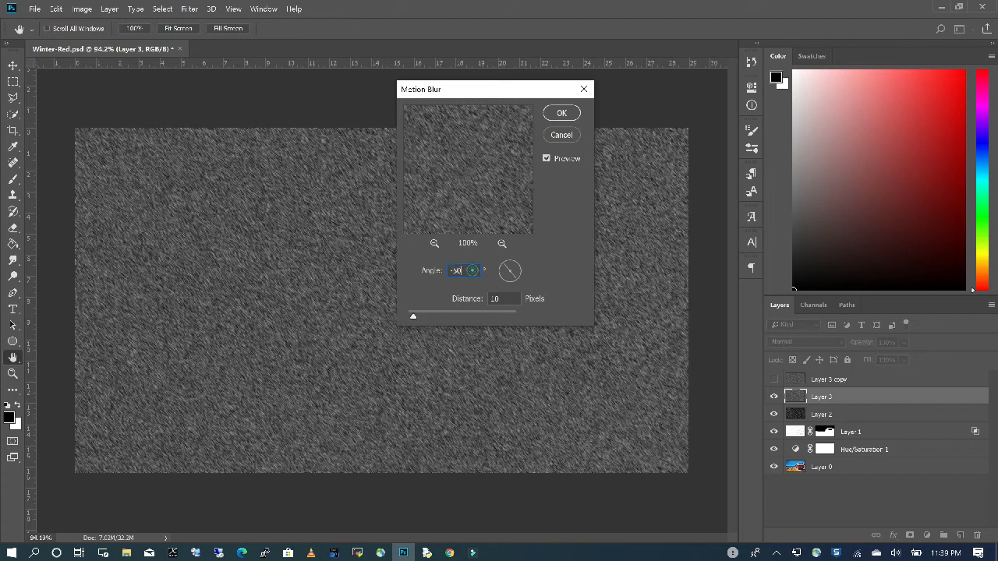
text(50)
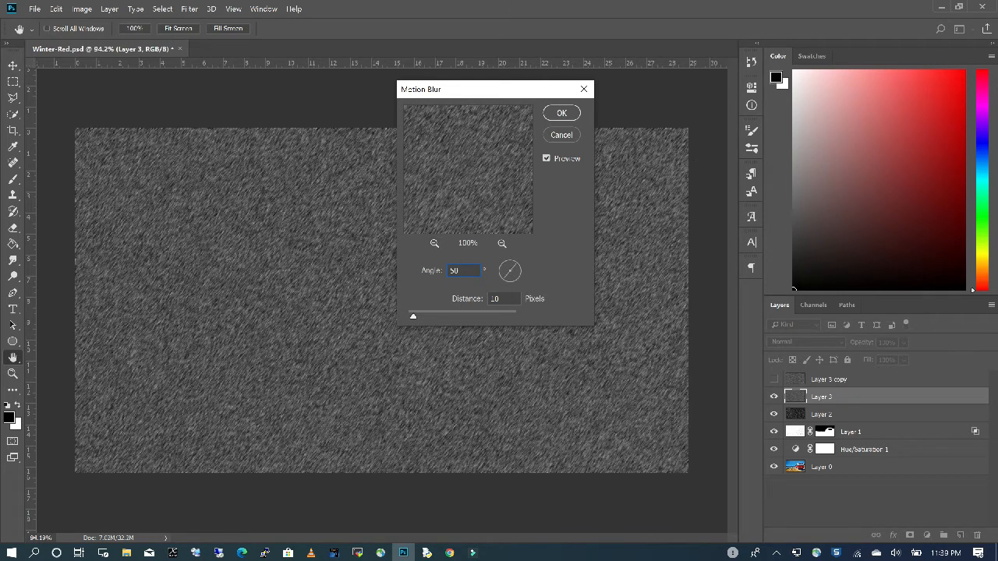
click(562, 114)
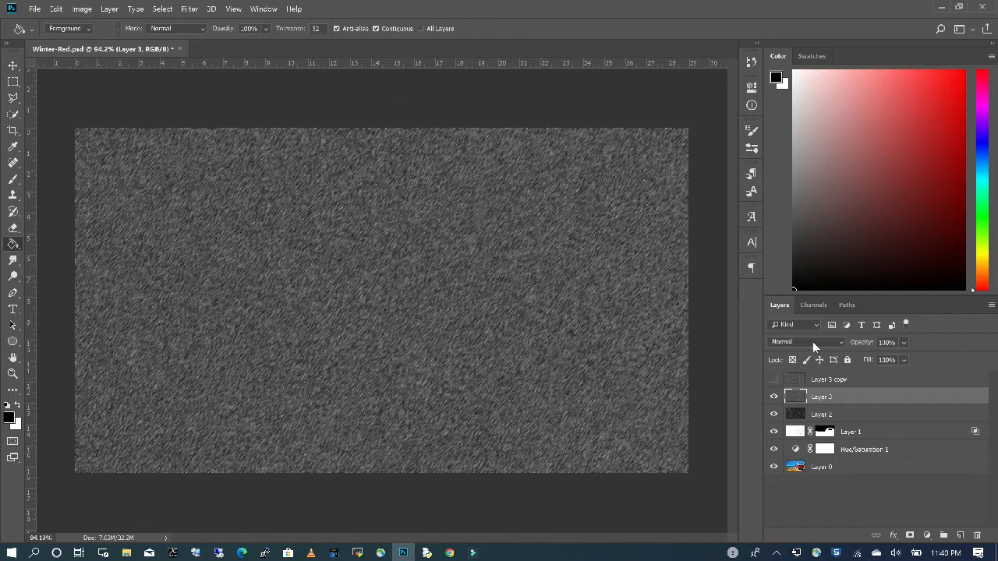
click(812, 341)
click(791, 133)
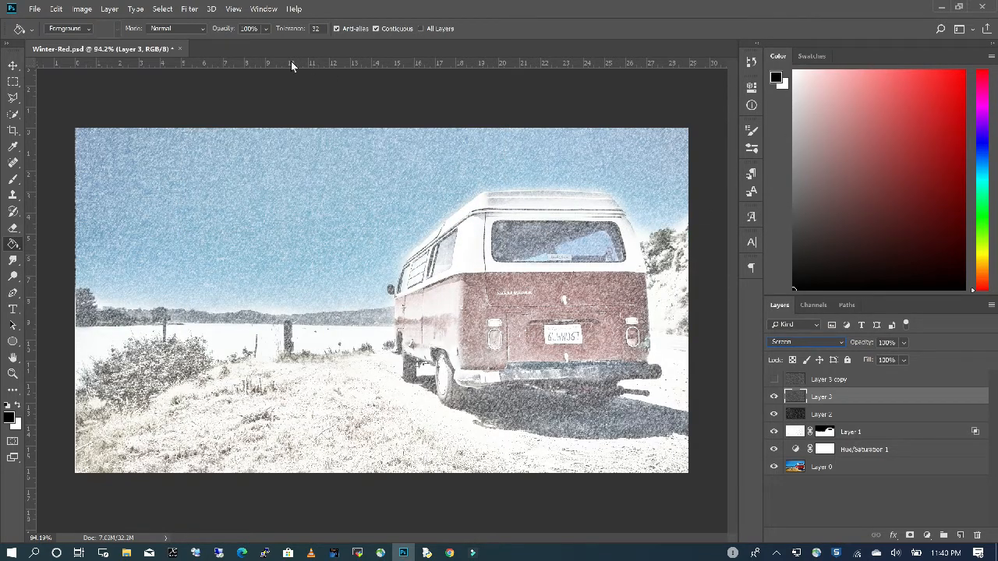
Apply a Levels adjustment to Layer 3 with the black input level set to 50
click(87, 11)
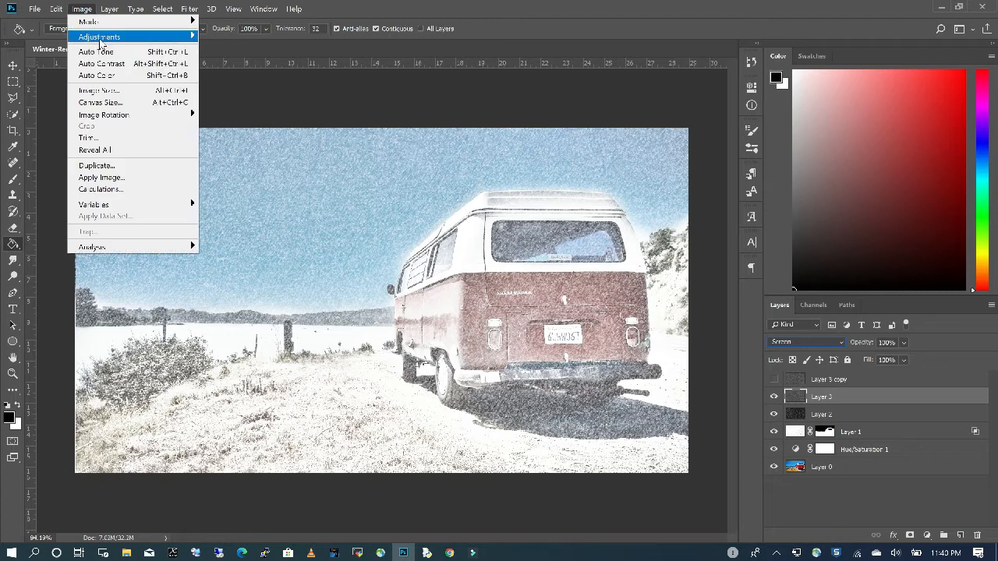
mouse_move(96, 37)
click(220, 49)
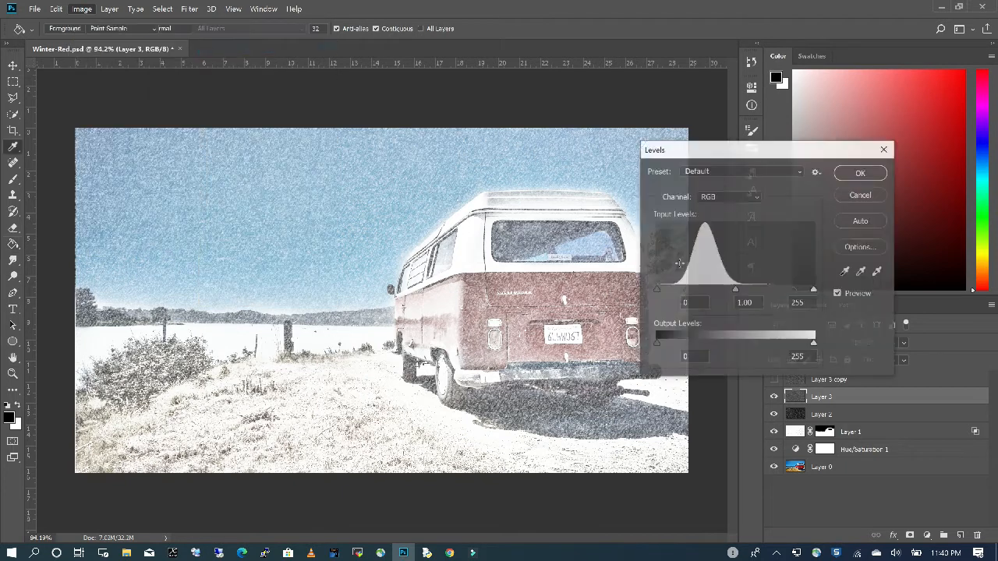
drag(657, 291, 689, 290)
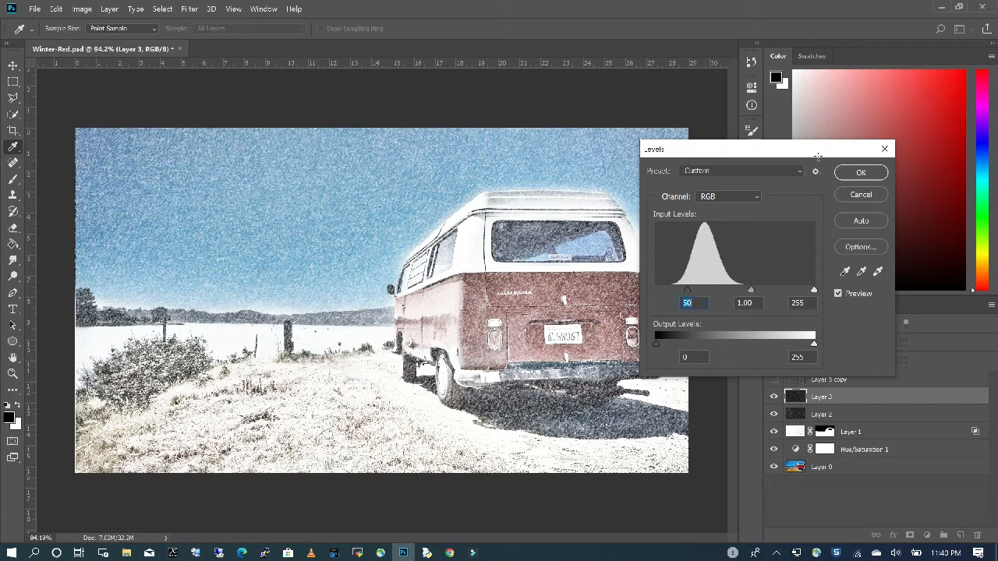
click(856, 172)
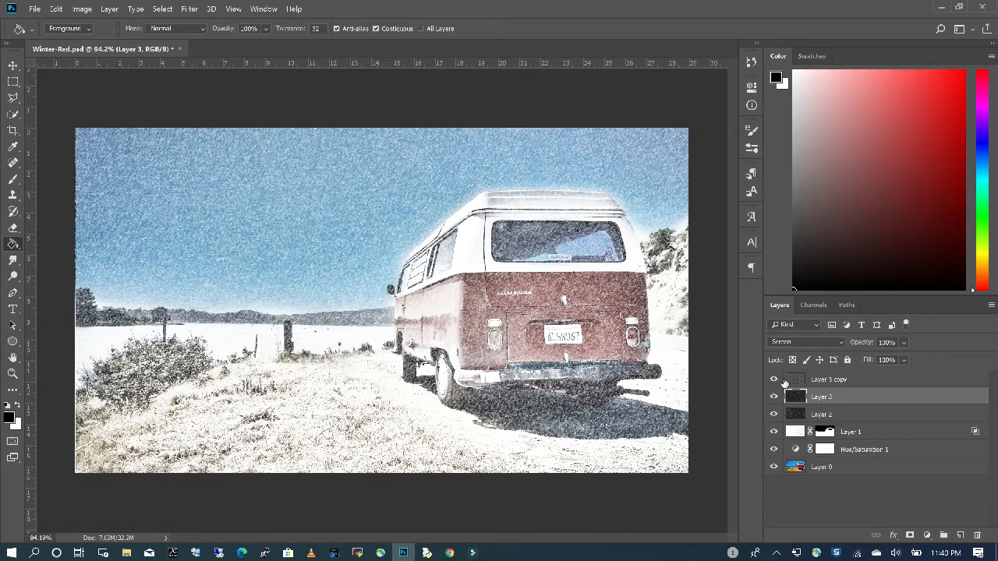
Show Layer 3 copy and apply a Motion Blur to it with a -50° angle and 10 pixel distance
click(773, 379)
click(849, 379)
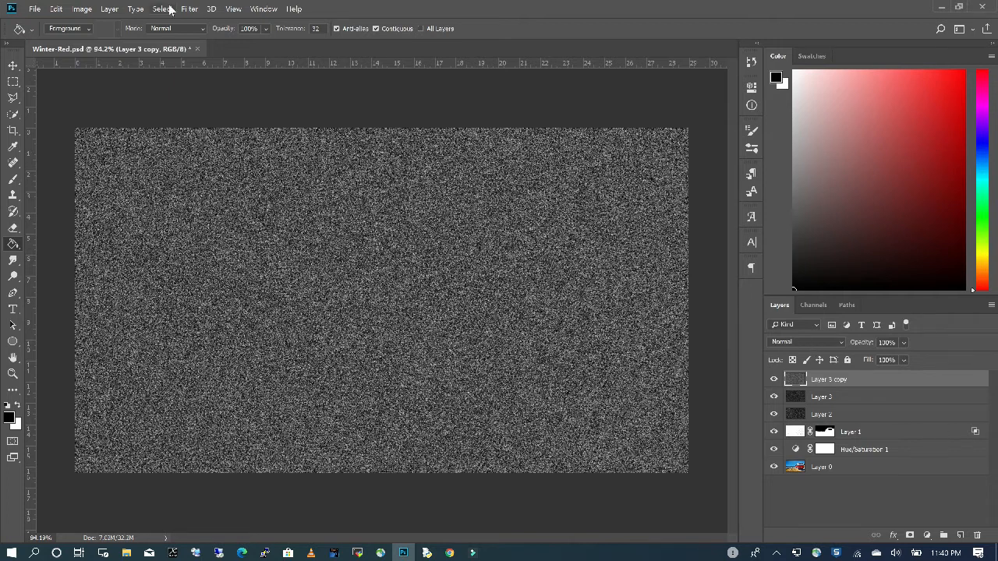
click(189, 9)
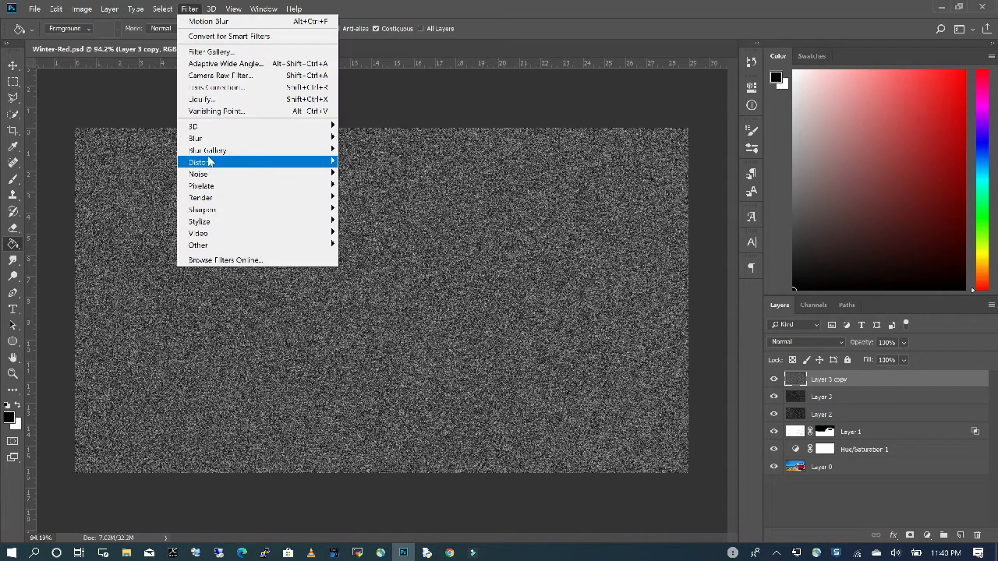
mouse_move(219, 138)
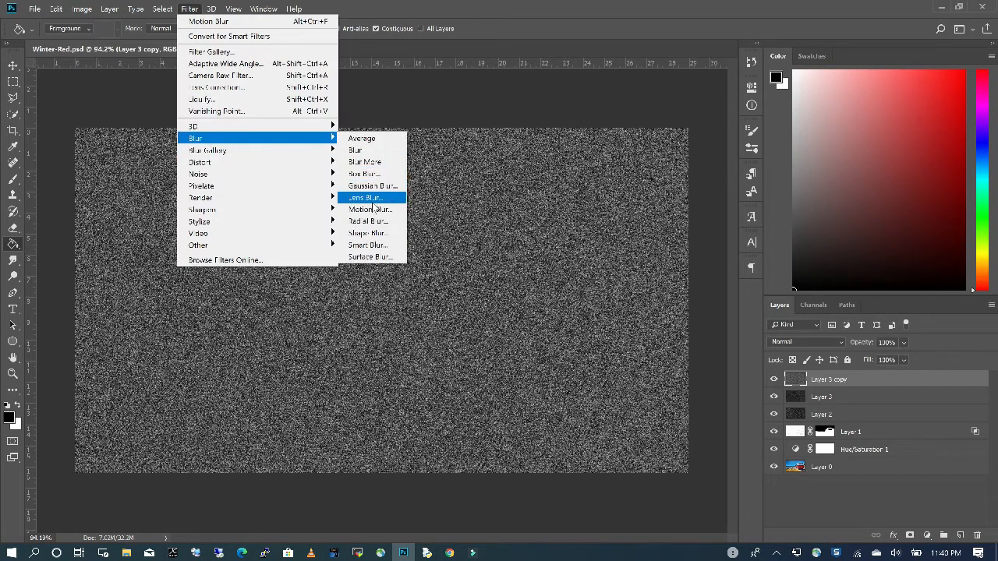
click(371, 209)
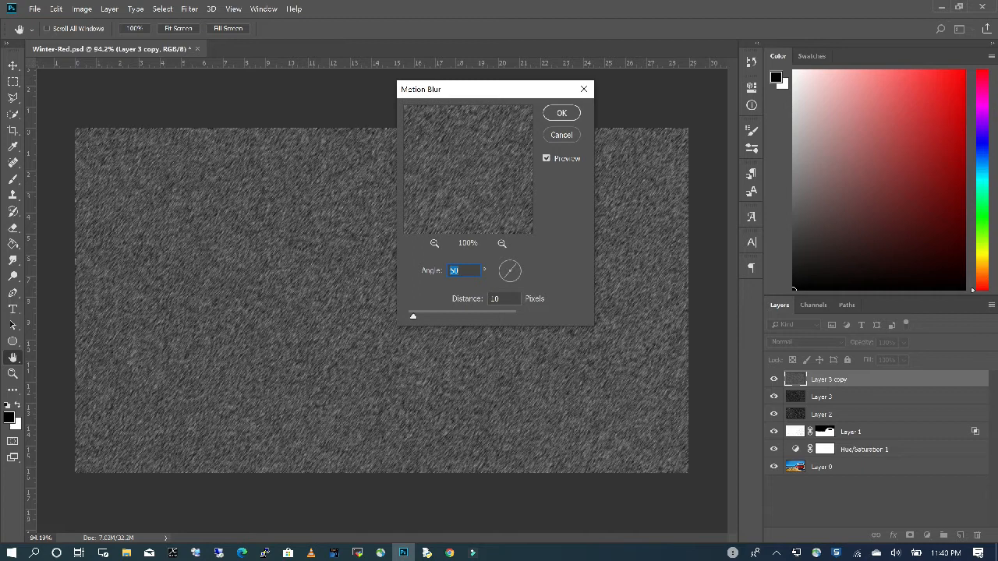
text(-50)
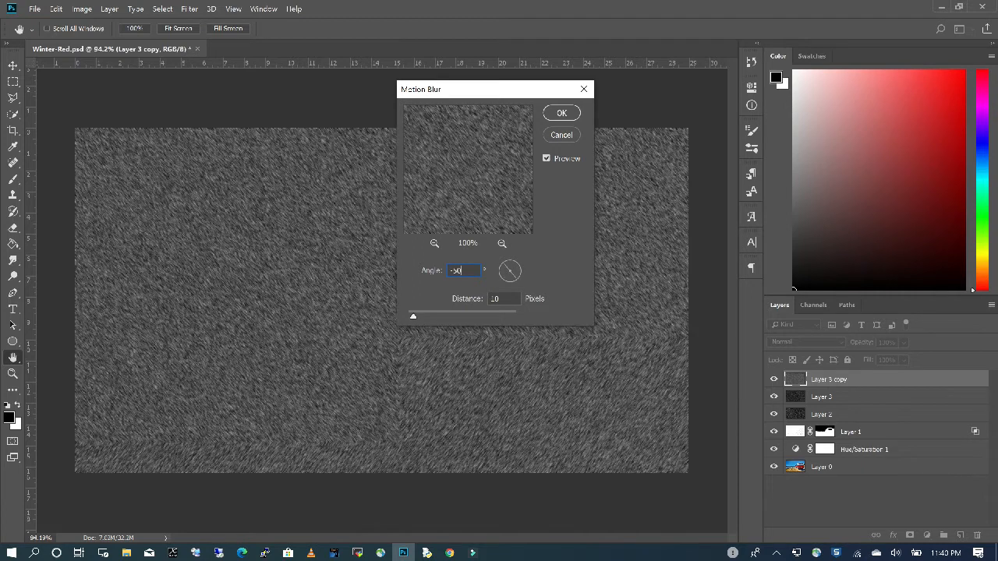
click(562, 115)
key(g)
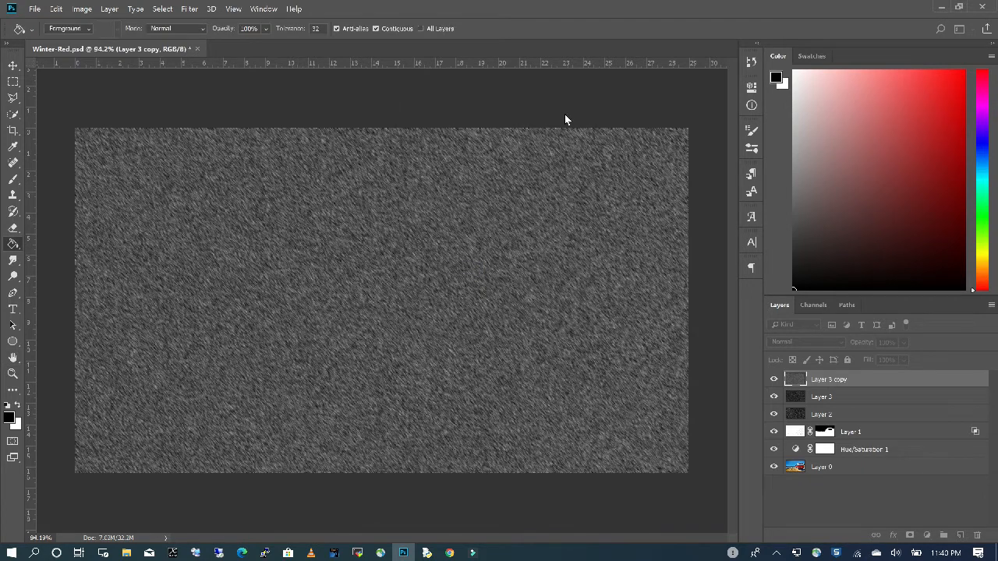
Set Layer 3 copy's blend mode to Screen and scale the layer's width to 200%
click(826, 343)
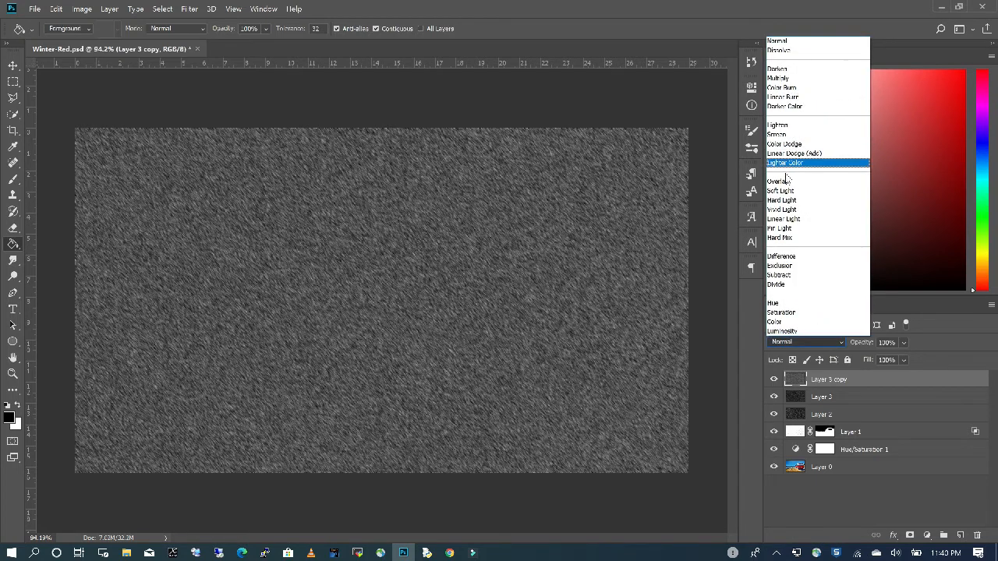
click(783, 136)
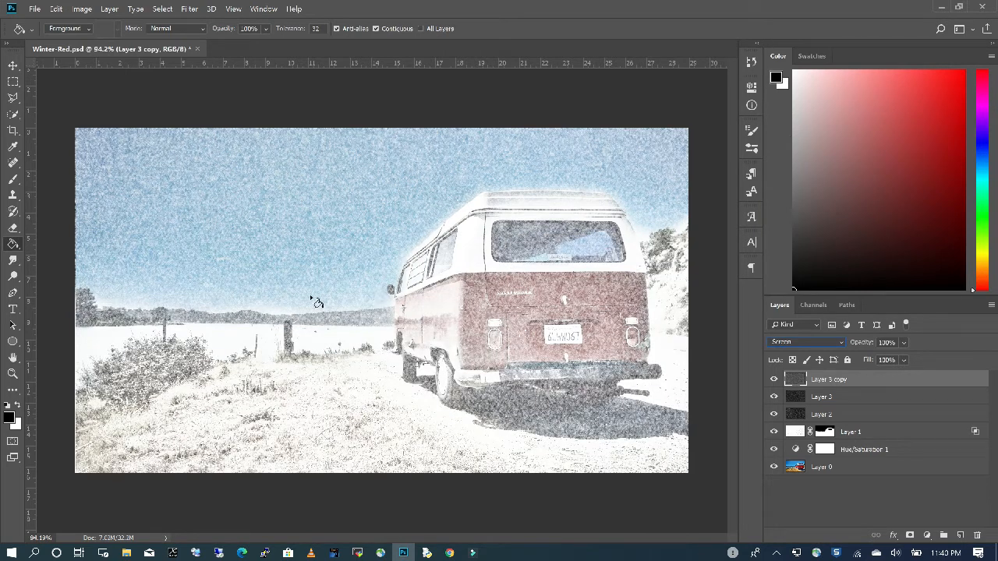
click(56, 10)
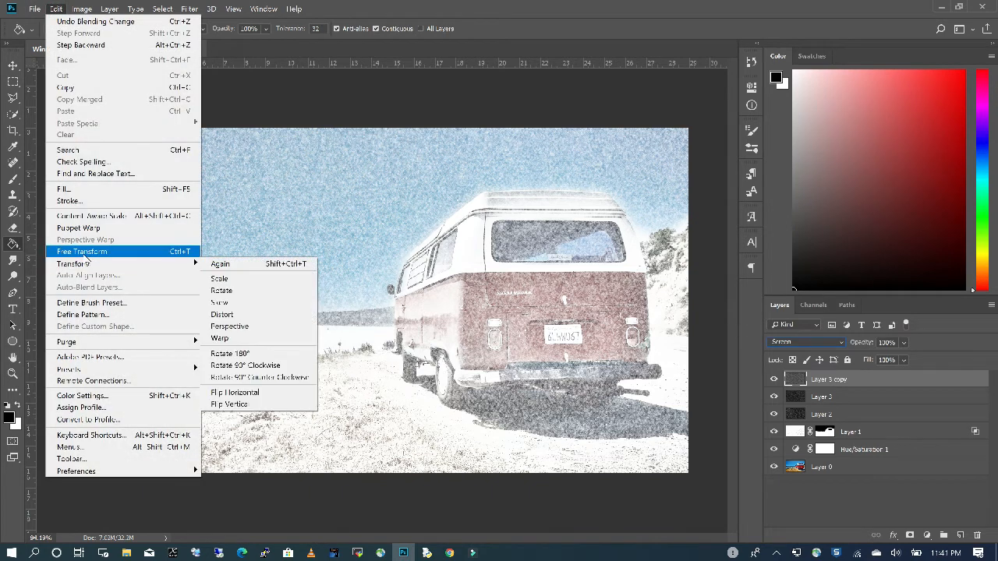
mouse_move(82, 263)
click(230, 279)
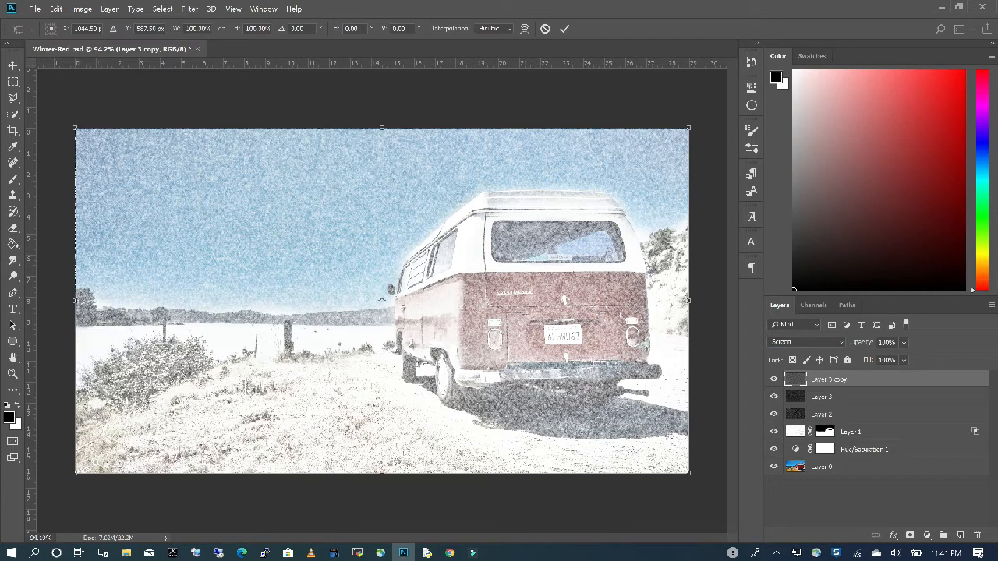
click(197, 29)
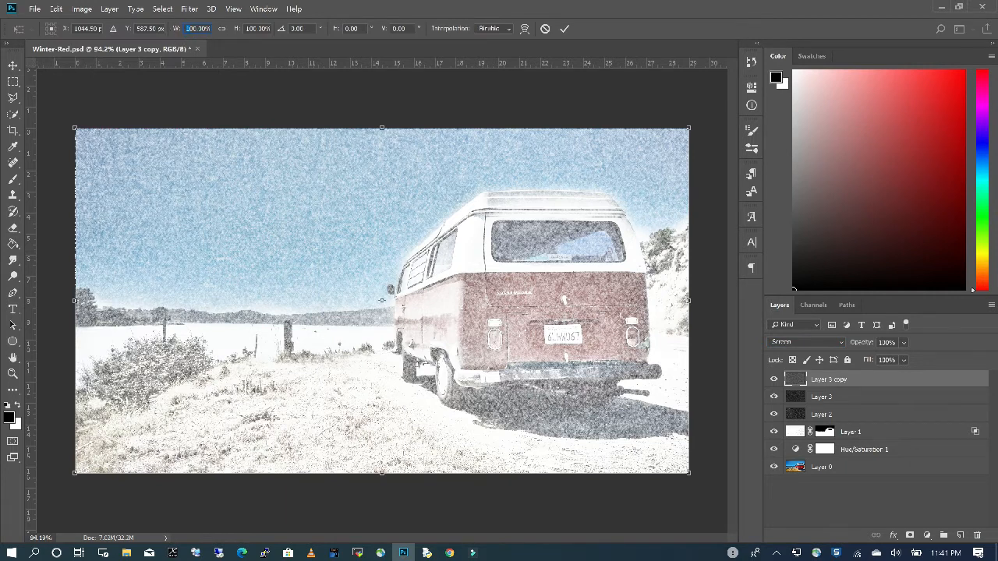
text(200)
key(Return)
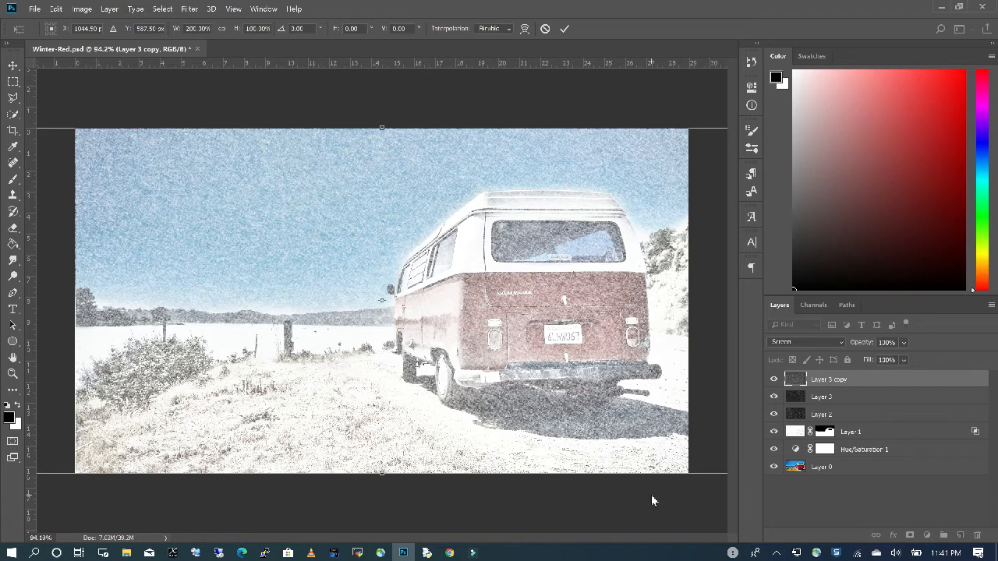
key(g)
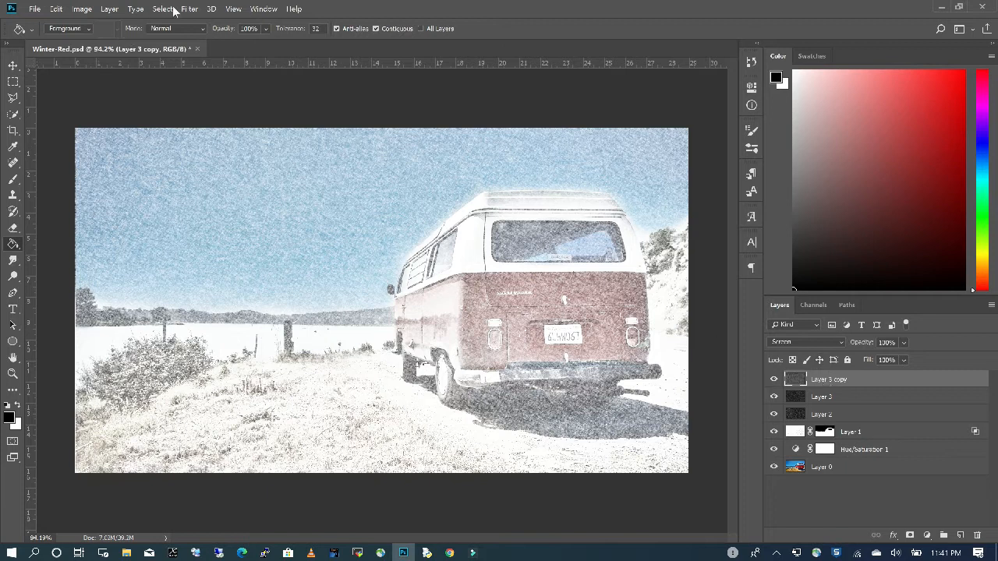
Apply a Levels adjustment to Layer 3 copy with the black input level set to 71
click(109, 8)
click(103, 9)
click(86, 9)
mouse_move(100, 37)
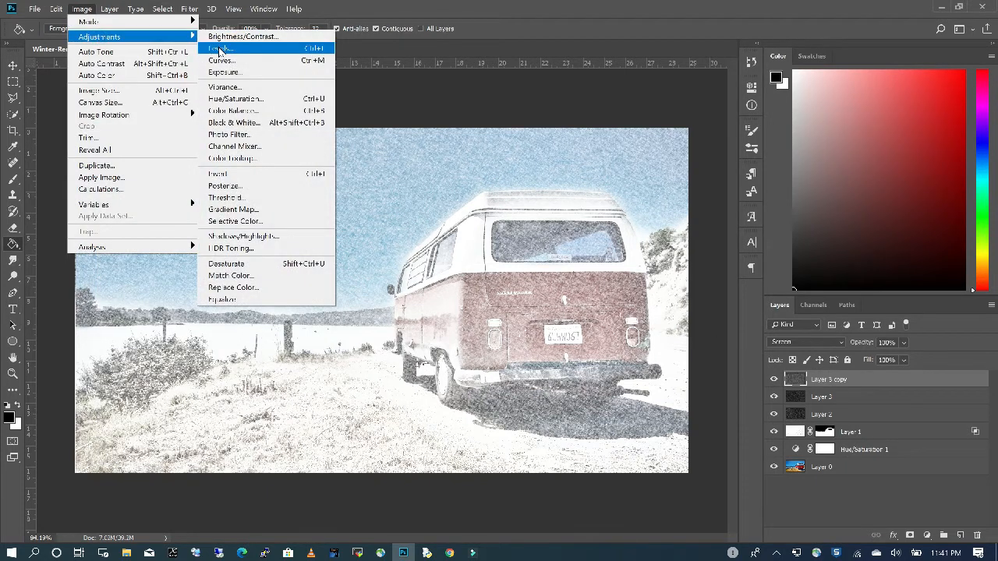
click(219, 48)
drag(658, 290, 699, 291)
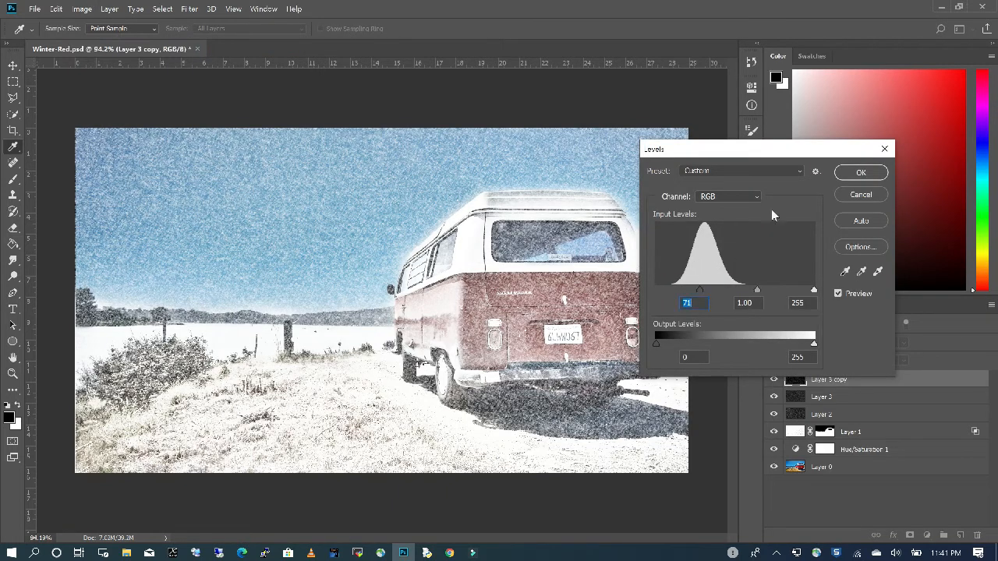
click(853, 172)
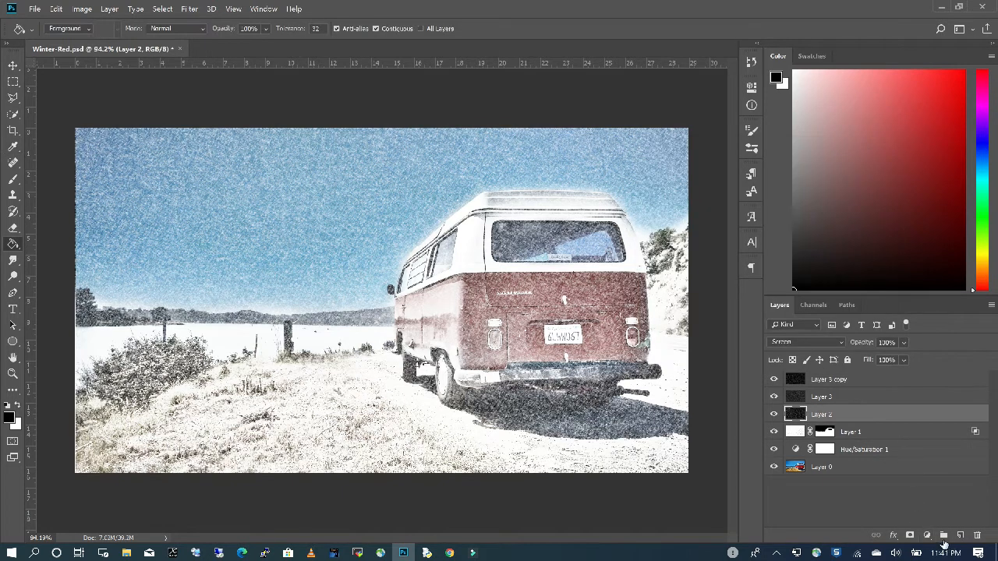
Add a Color Lookup adjustment layer above Layer 2 using the Crisp_Winter.look 3D LUT
click(926, 536)
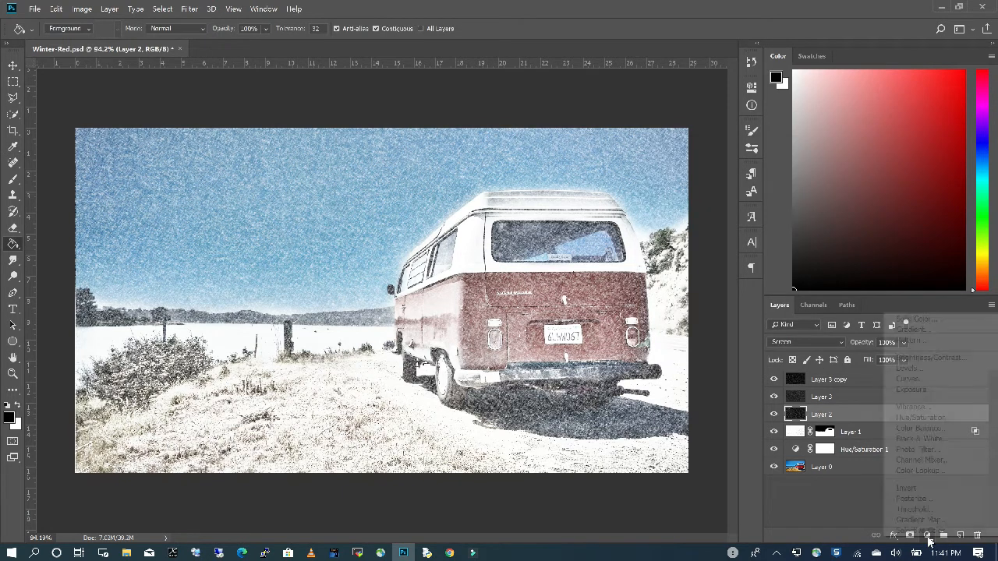
click(933, 470)
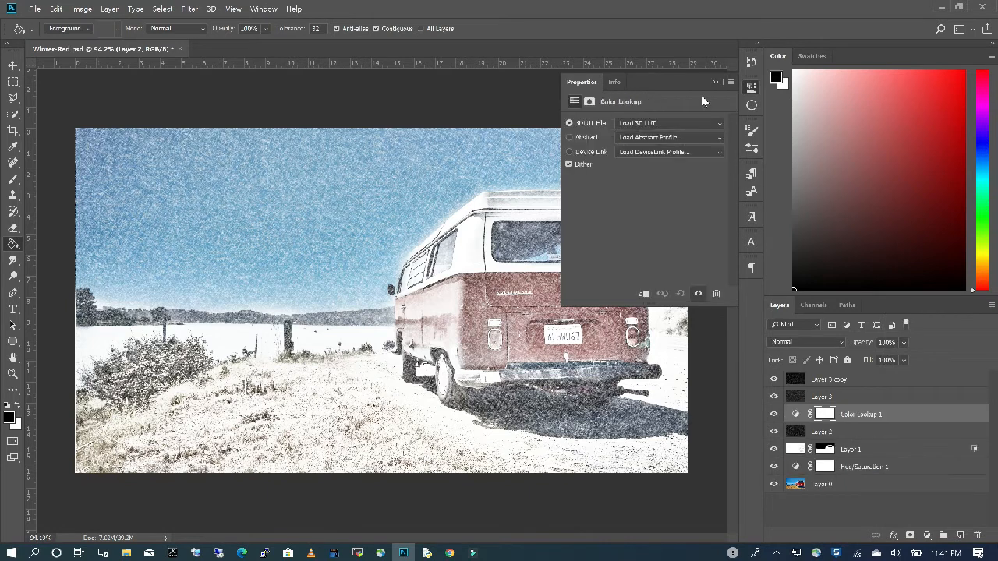
click(691, 123)
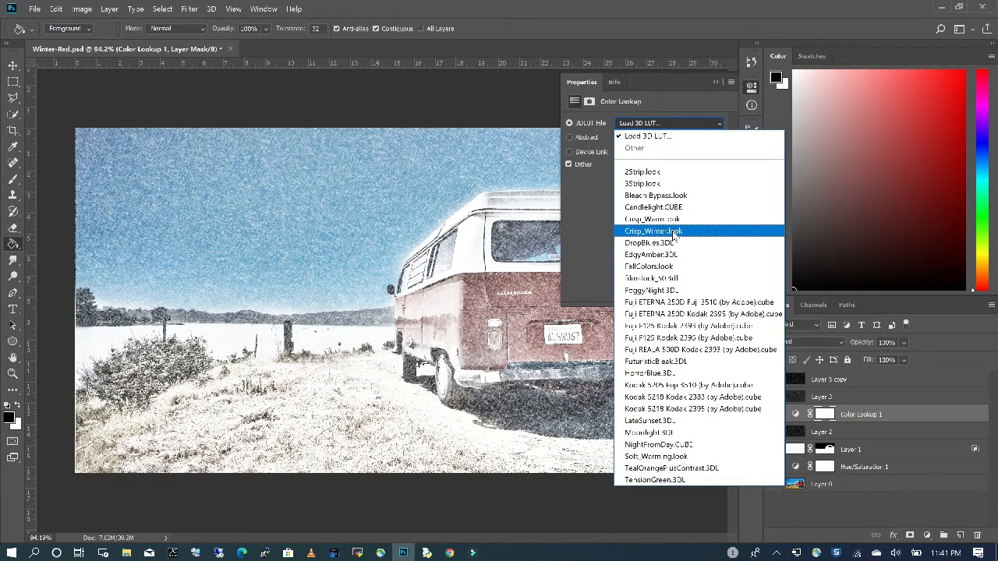
click(674, 232)
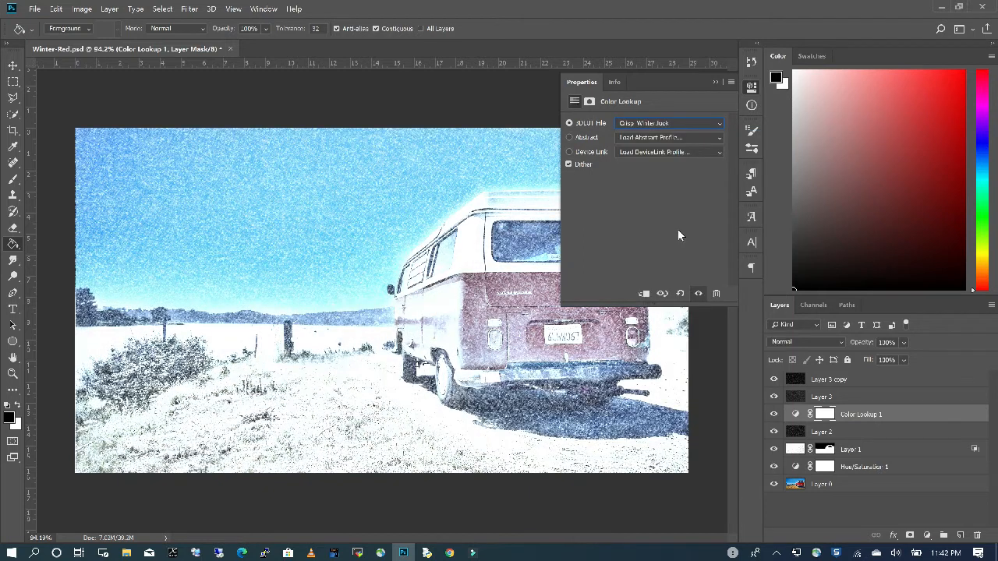
Lower the Color Lookup layer's opacity to 13% and move it to the top of the layer stack
click(716, 82)
click(904, 343)
drag(937, 359, 889, 353)
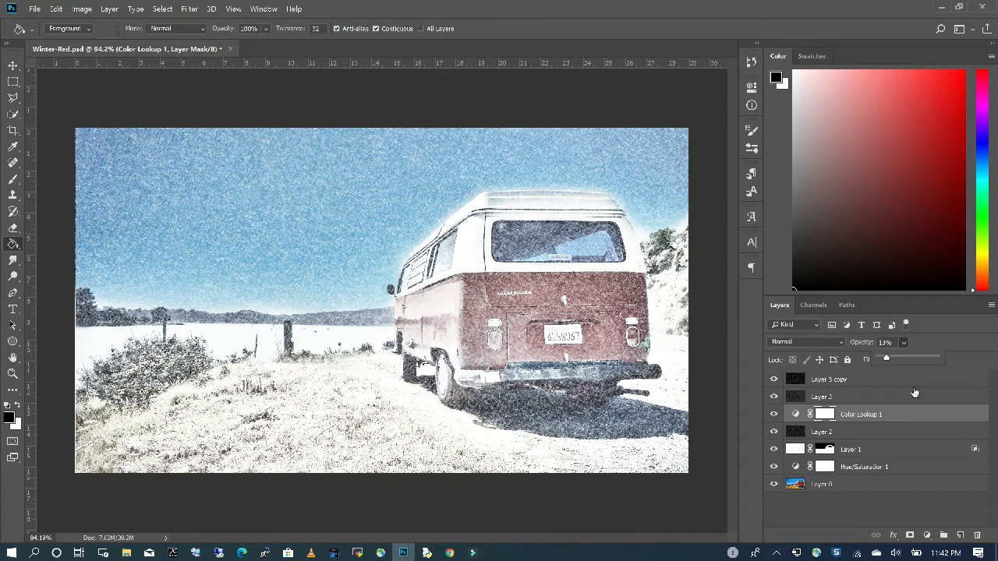
click(862, 420)
drag(864, 417, 871, 371)
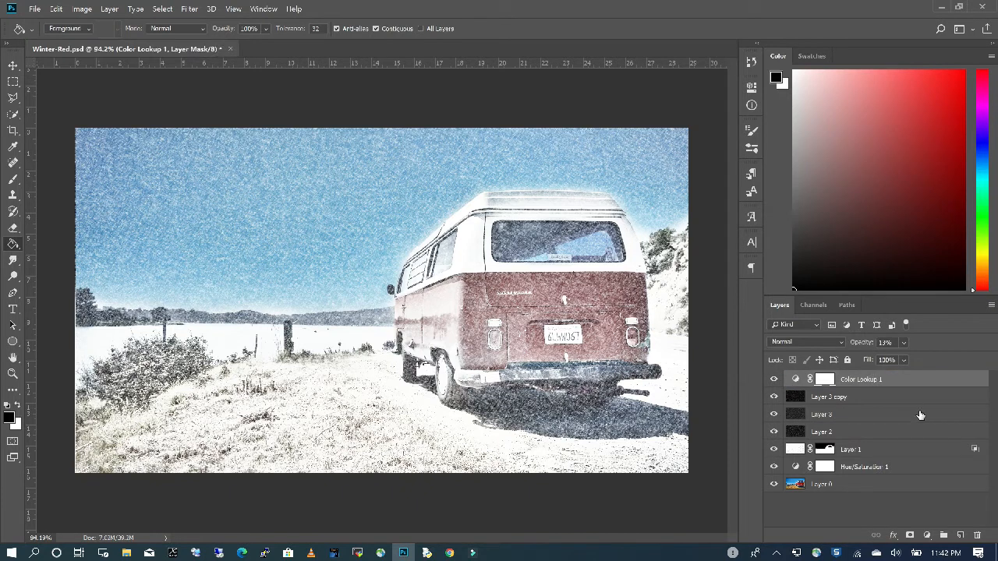
Group all layers above Layer 0 and toggle the group's visibility to compare the winter effect with the original photo
shift+click(881, 467)
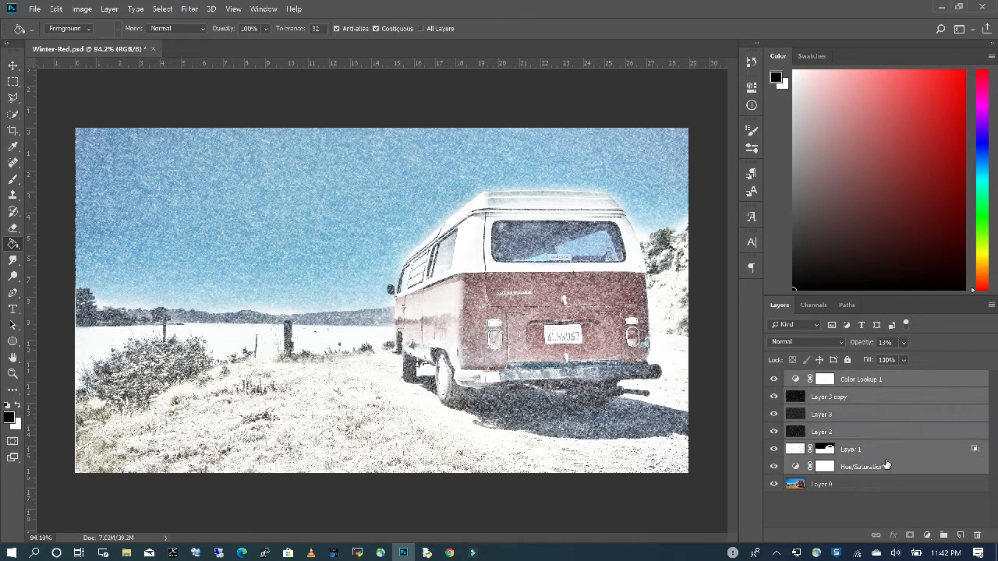
click(944, 537)
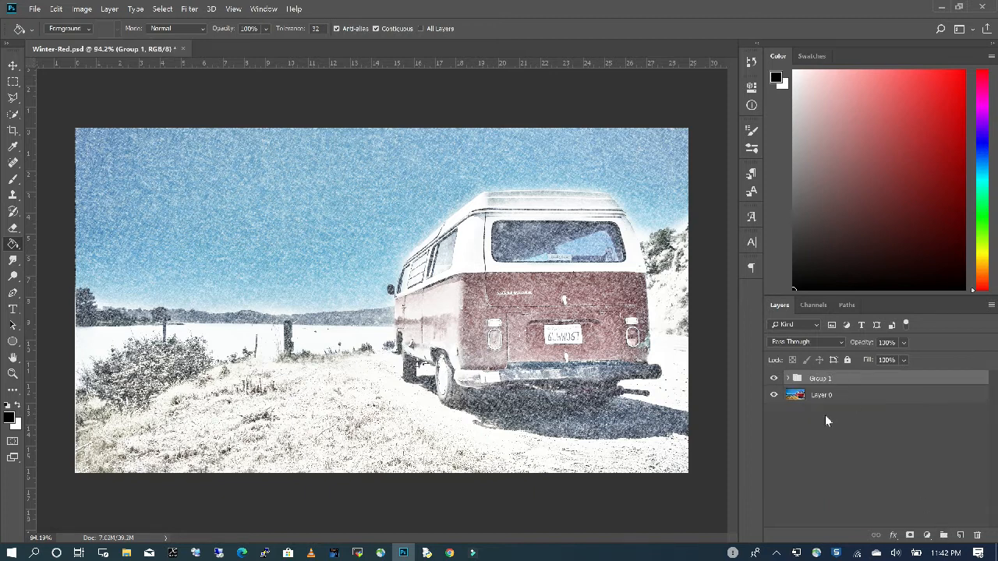
click(773, 379)
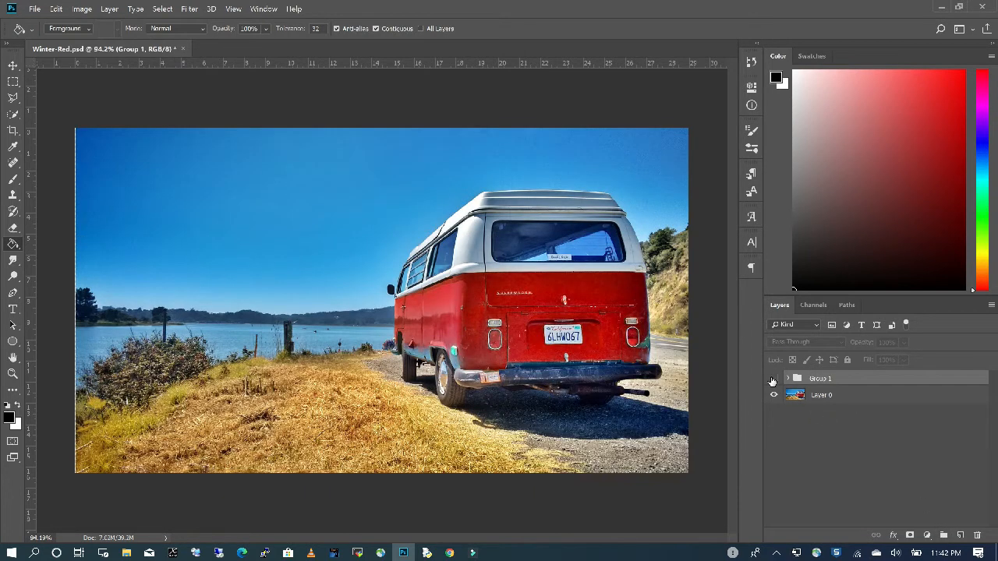
click(773, 379)
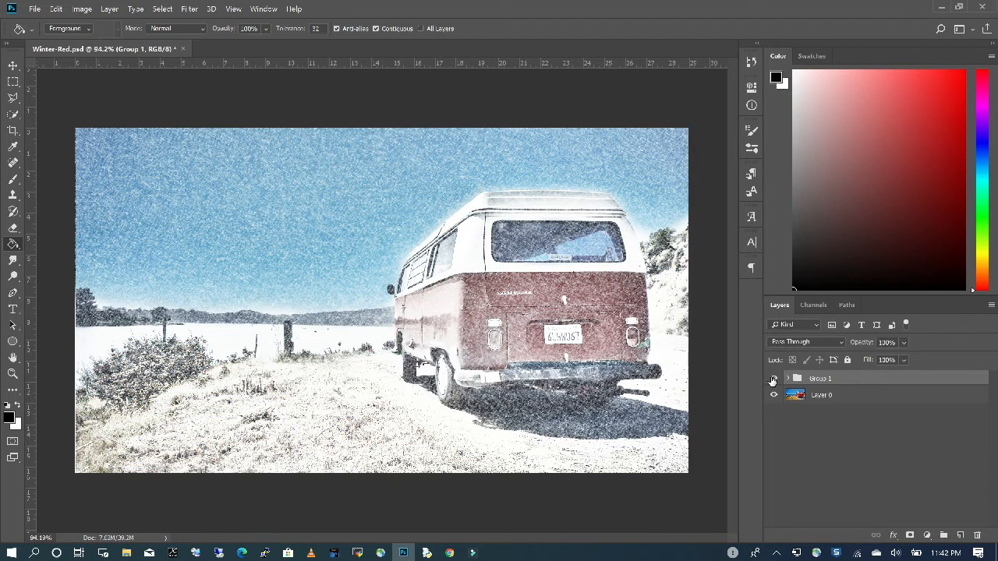
click(773, 379)
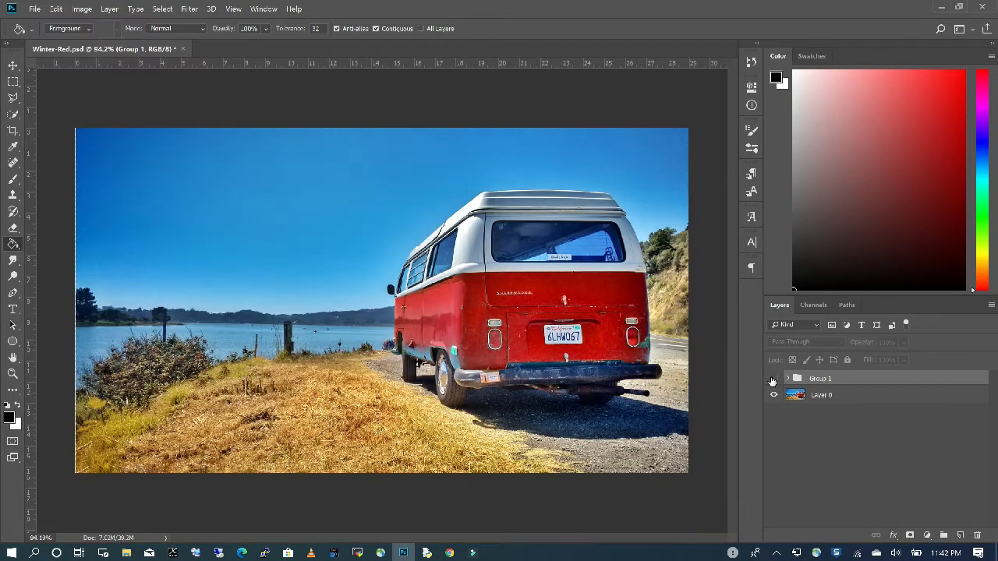
click(773, 379)
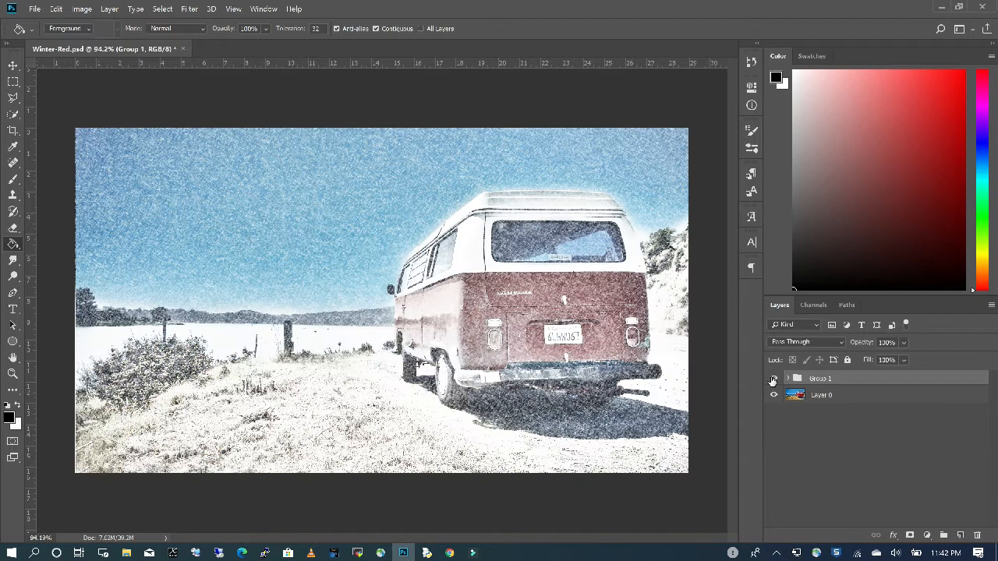